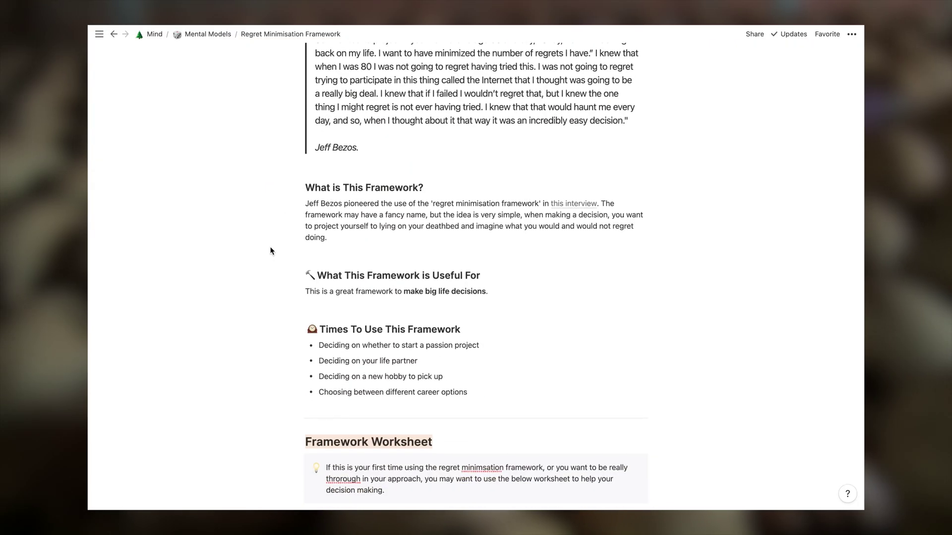
- Expand 'The Top 5 Regrets of the Dying' and scroll down to the Step 2 example decision table
scroll(270, 250, down, 5)
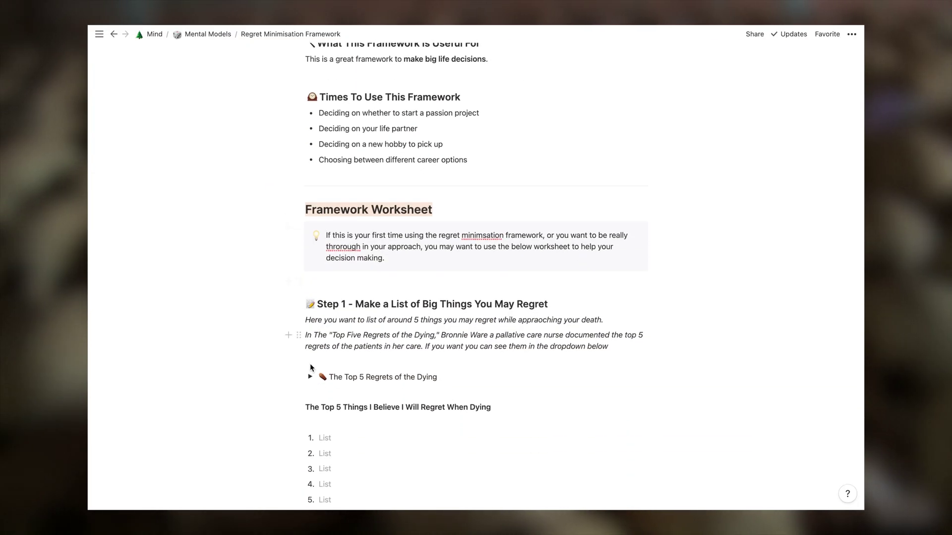
click(310, 376)
scroll(313, 379, down, 5)
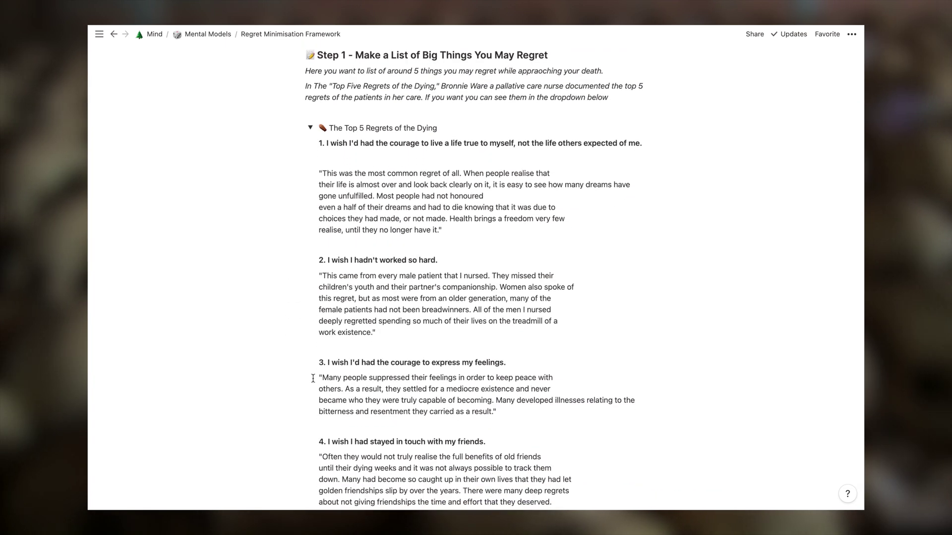
scroll(312, 378, down, 13)
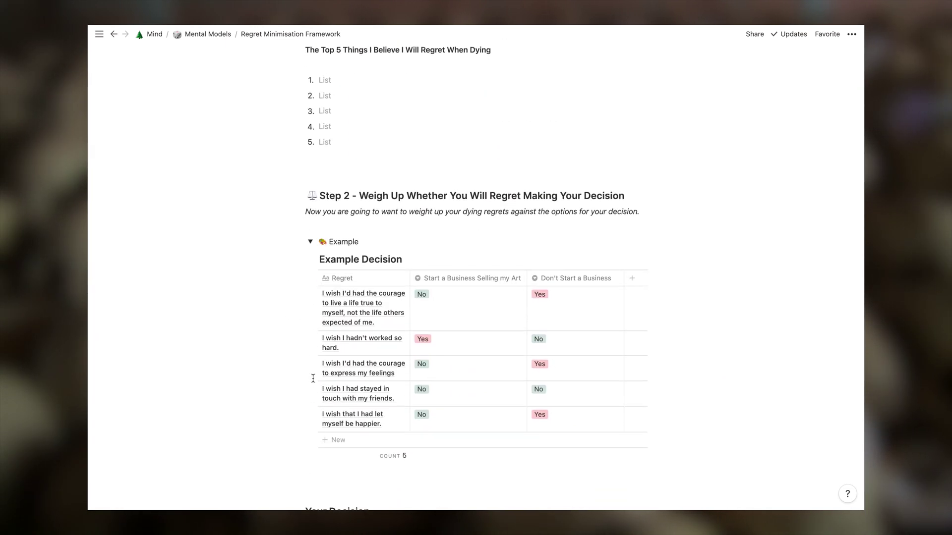
scroll(313, 378, down, 10)
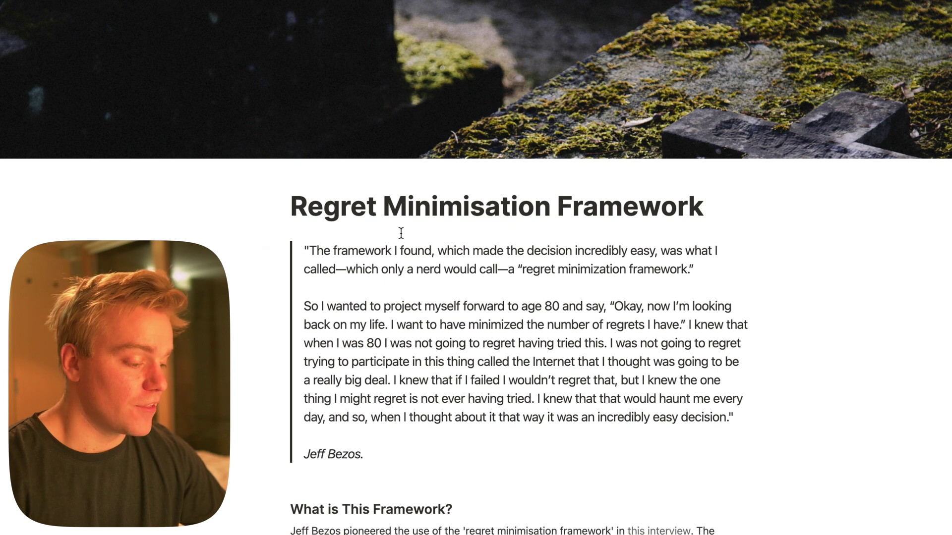
- Insert an opening double quote before 'The framework' in the Jeff Bezos quote
click(306, 253)
text(")
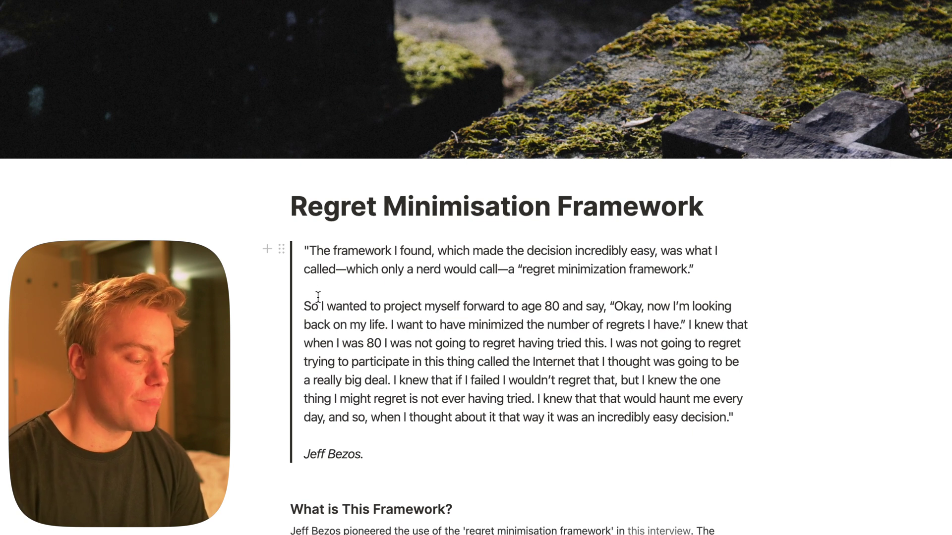
drag(306, 249, 754, 422)
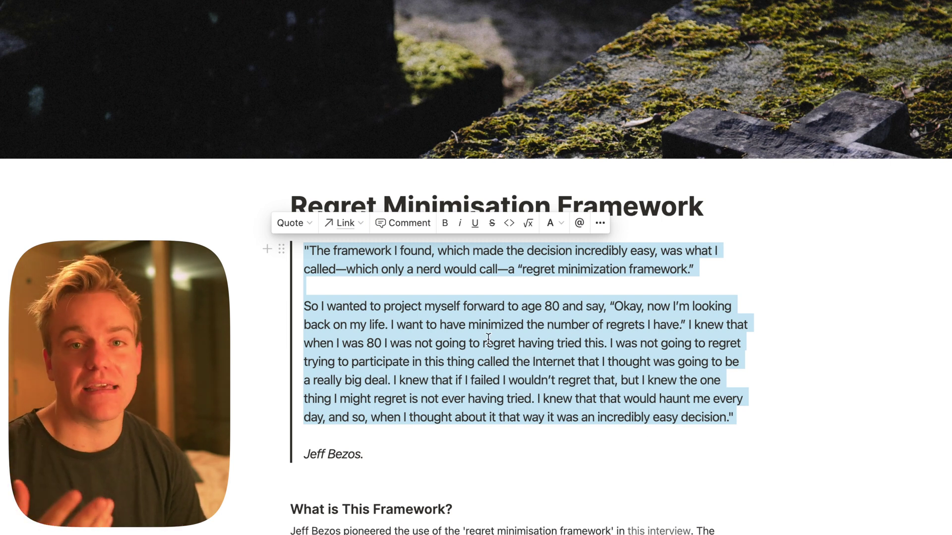
click(518, 329)
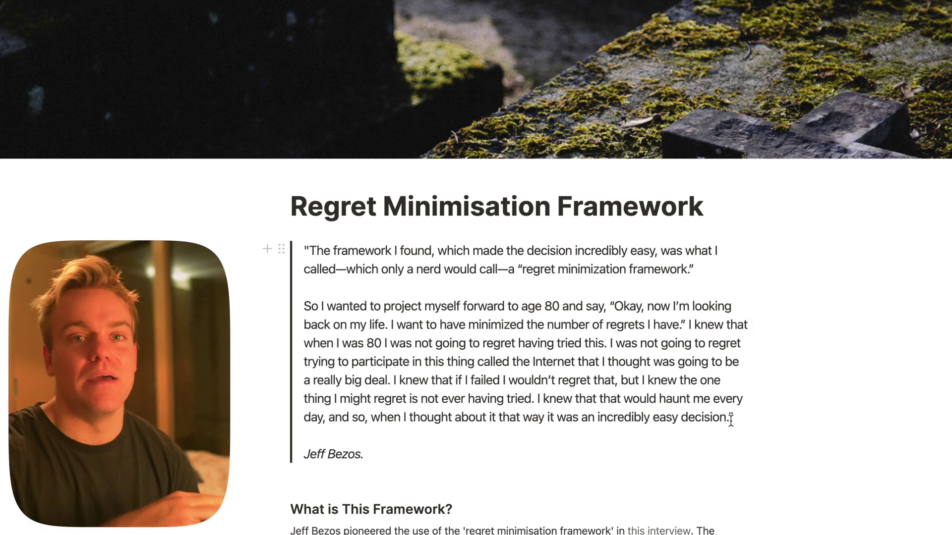
scroll(731, 419, down, 3)
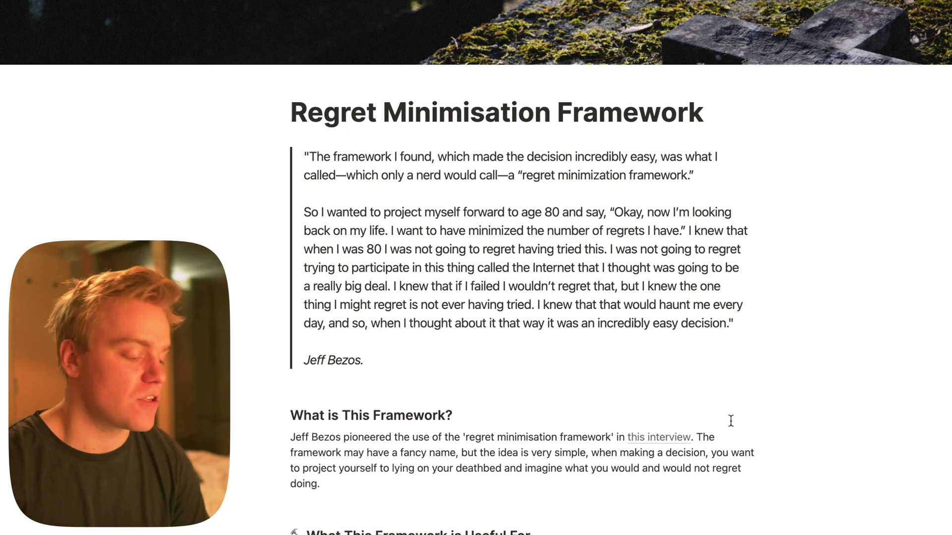
scroll(466, 477, down, 1)
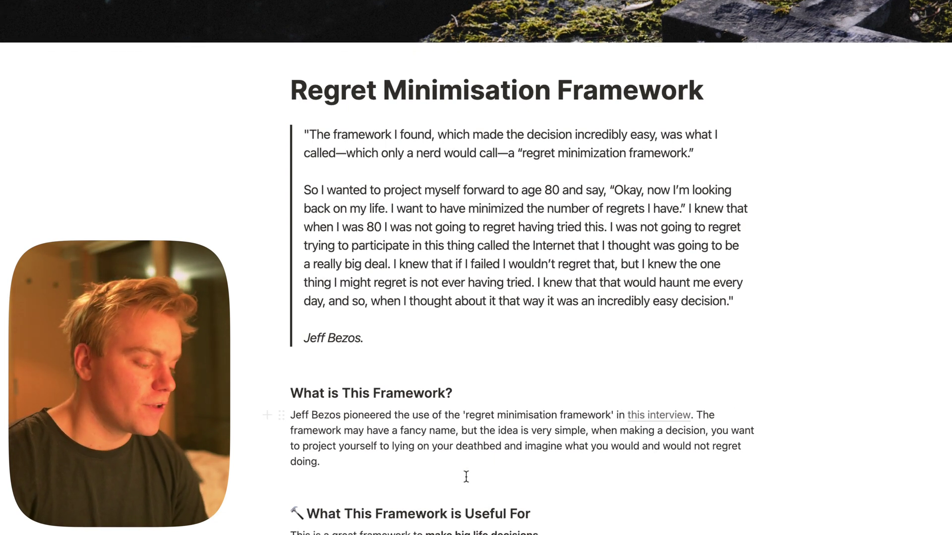
scroll(466, 477, down, 5)
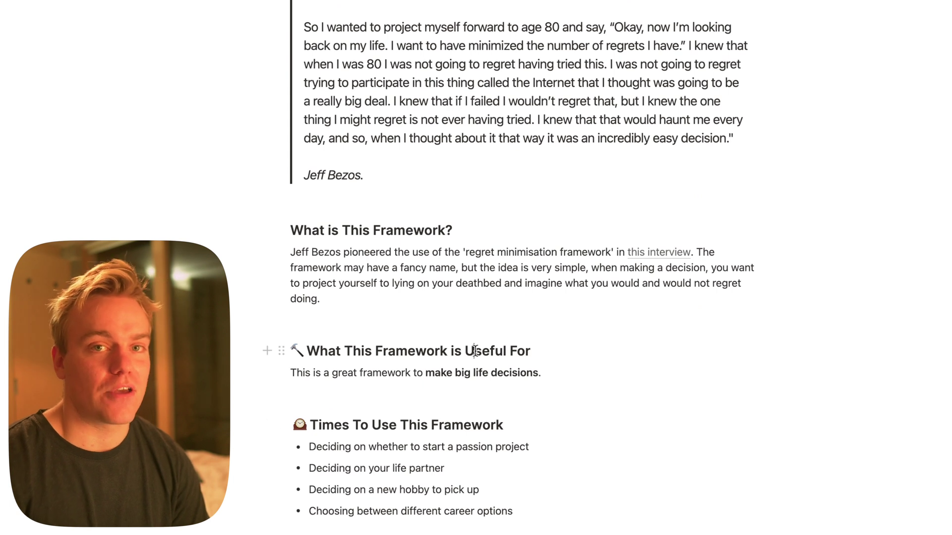
triple_click(475, 351)
click(429, 366)
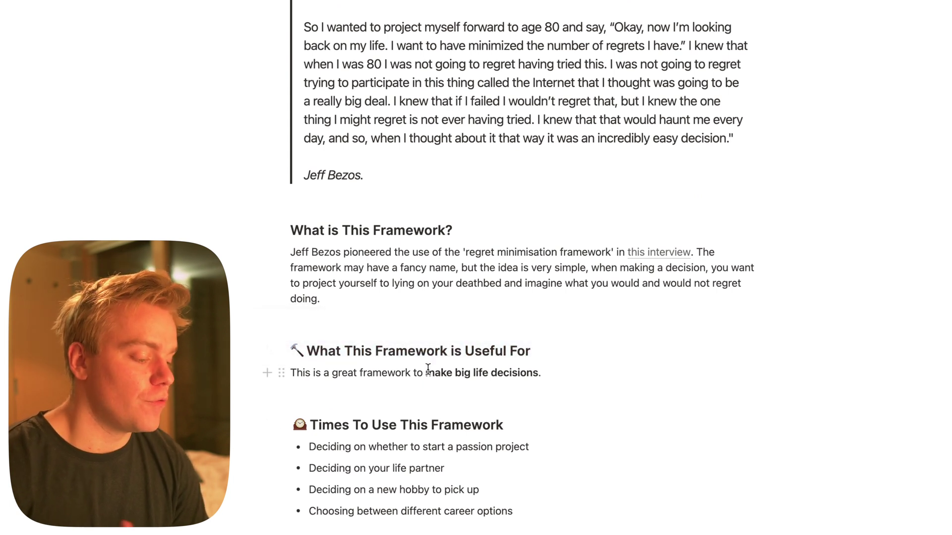
drag(427, 371, 542, 368)
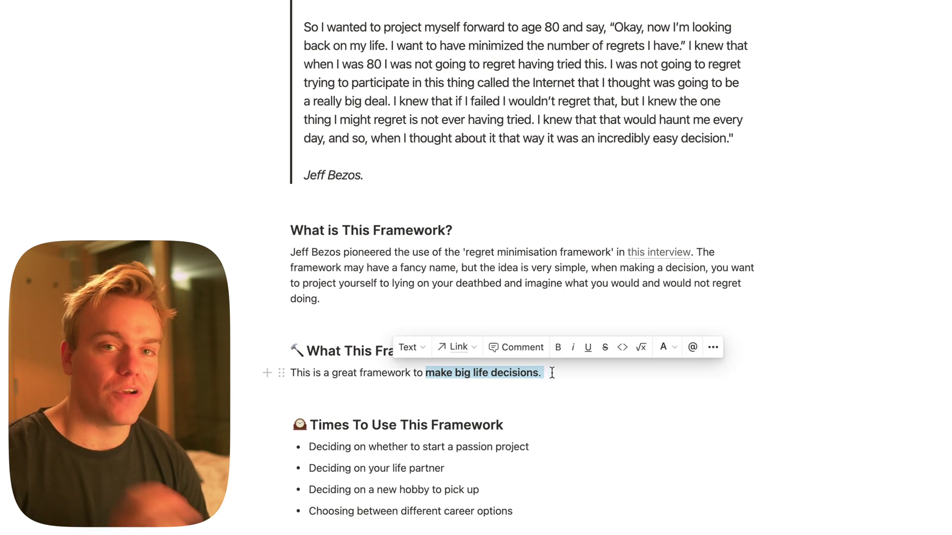
click(551, 373)
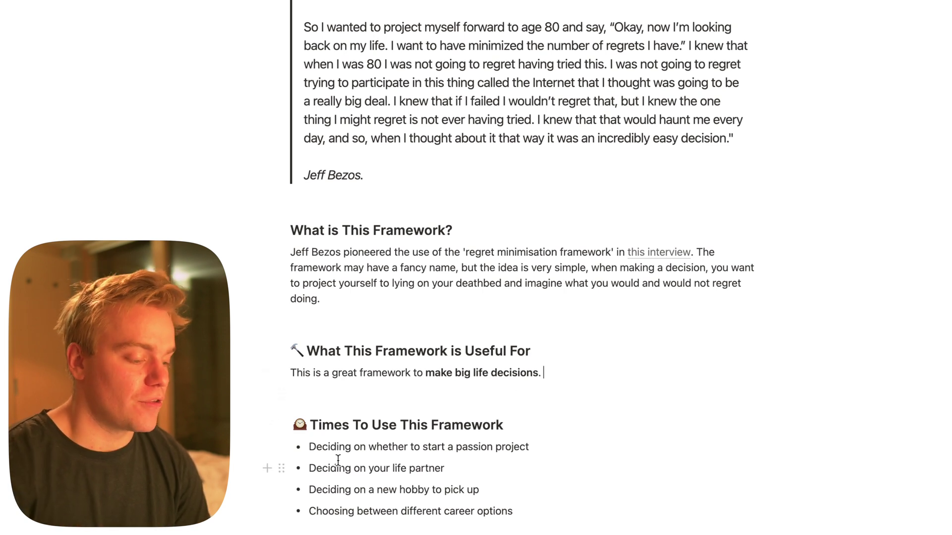
drag(382, 448, 522, 451)
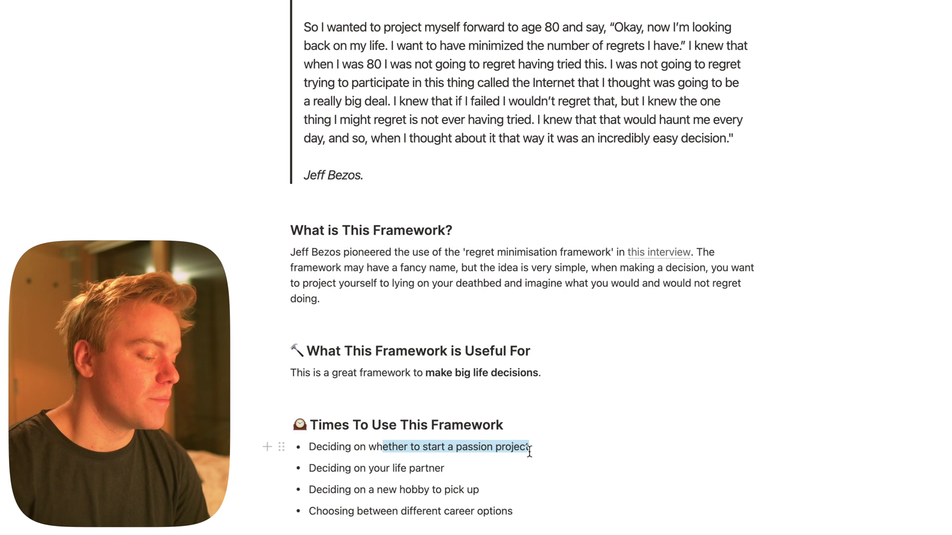
drag(446, 468, 391, 471)
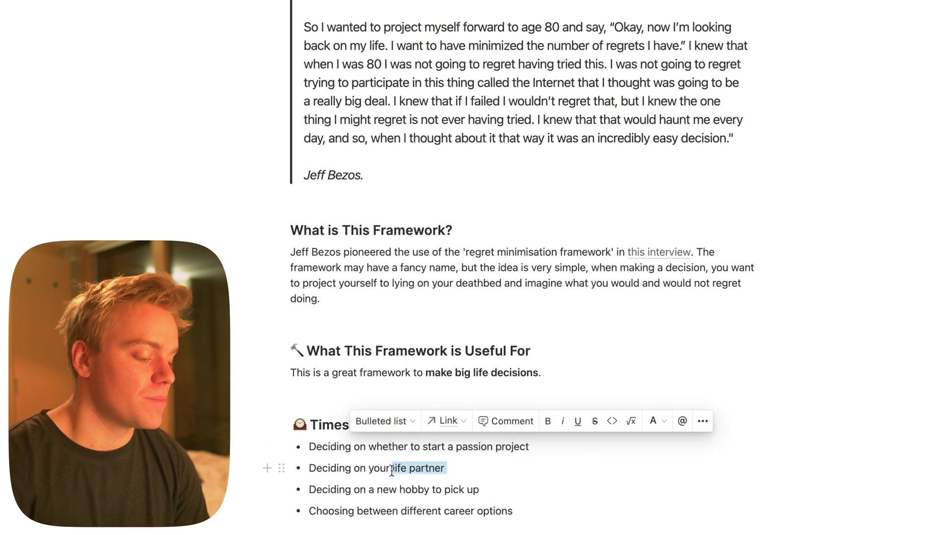
click(499, 502)
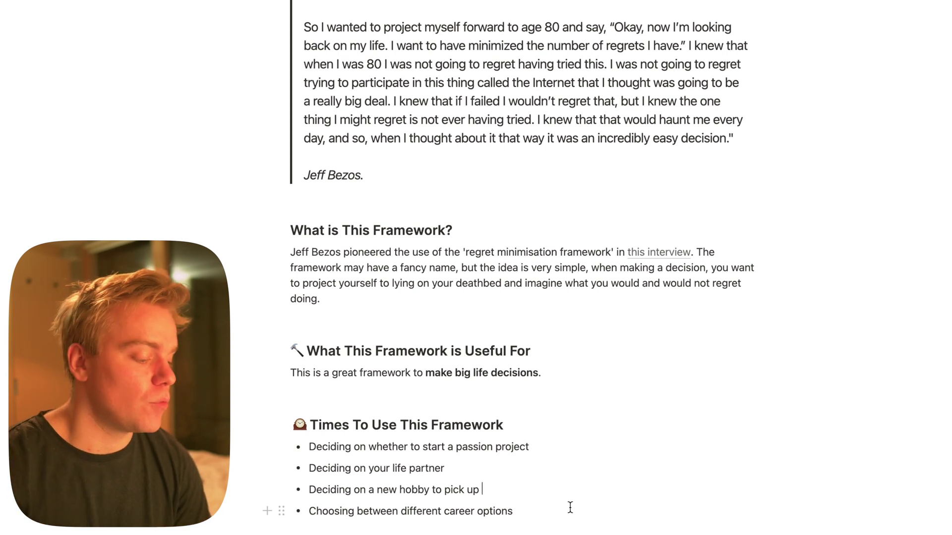
scroll(570, 507, down, 10)
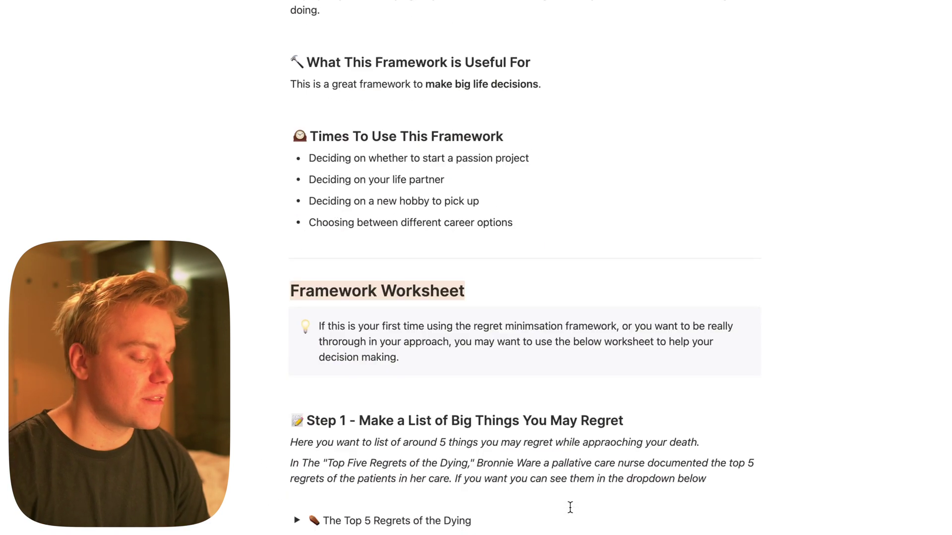
scroll(570, 507, down, 1)
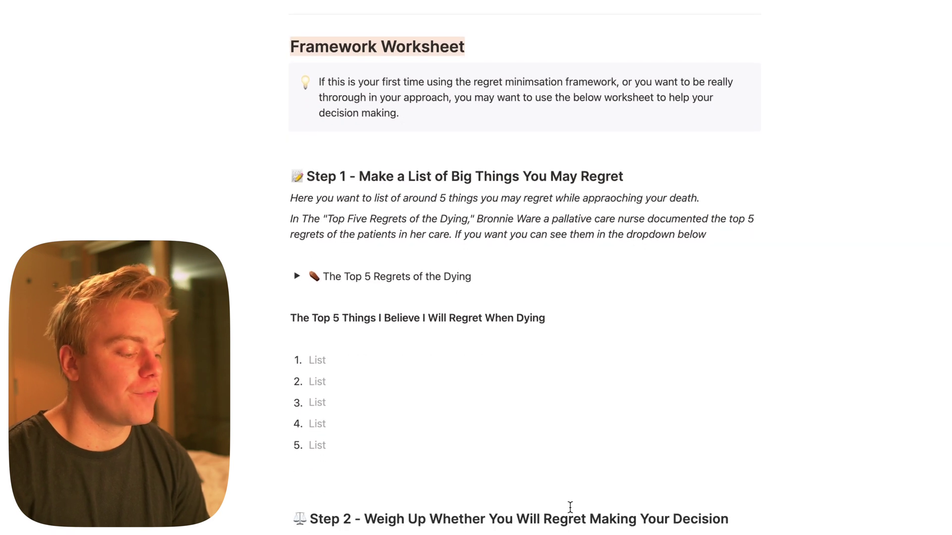
scroll(570, 507, down, 1)
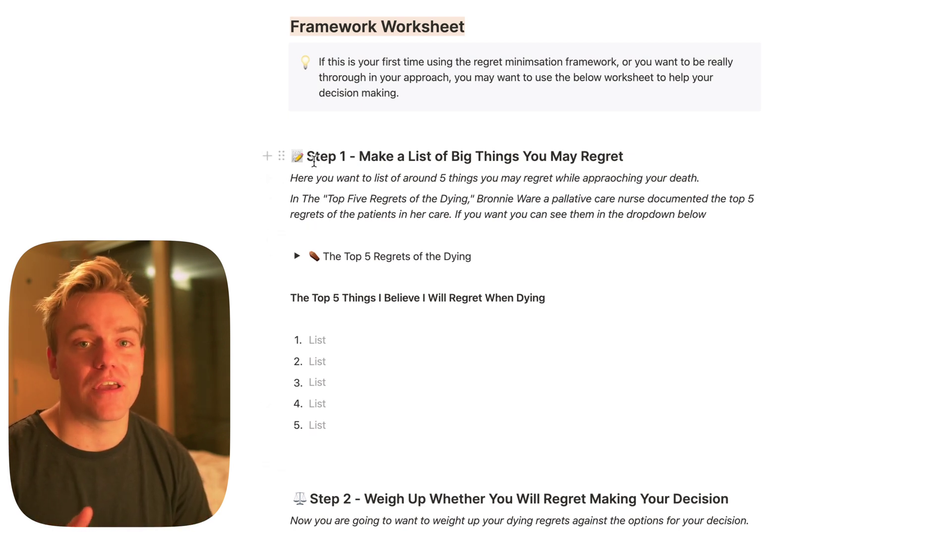
triple_click(655, 156)
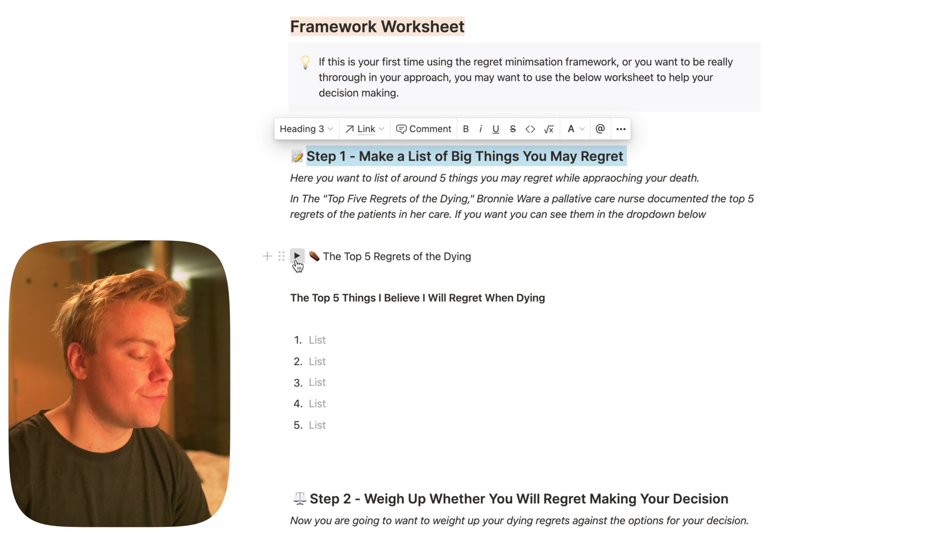
click(297, 256)
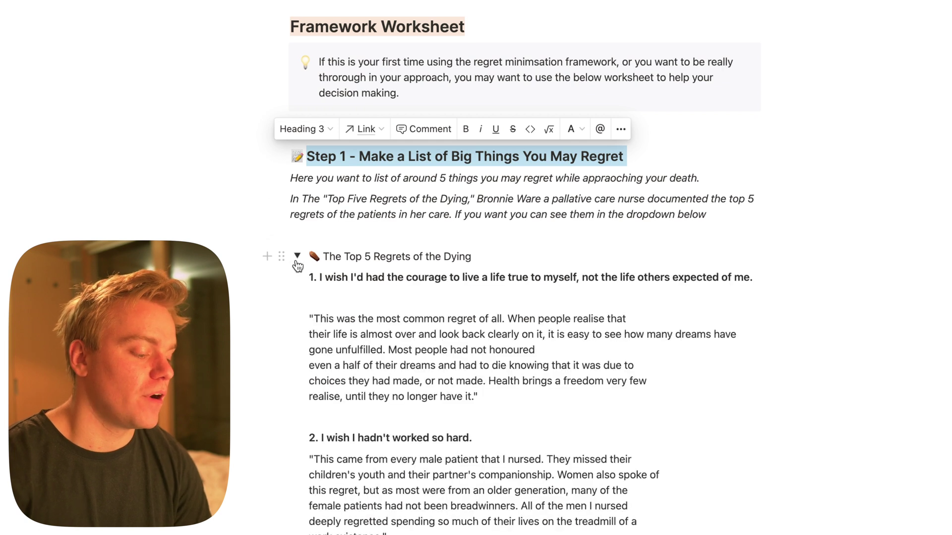
triple_click(320, 275)
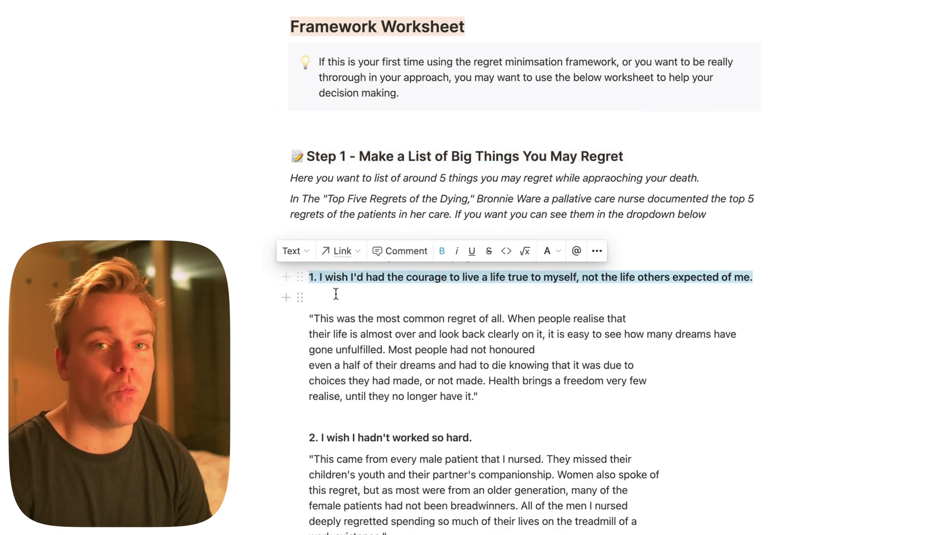
click(695, 366)
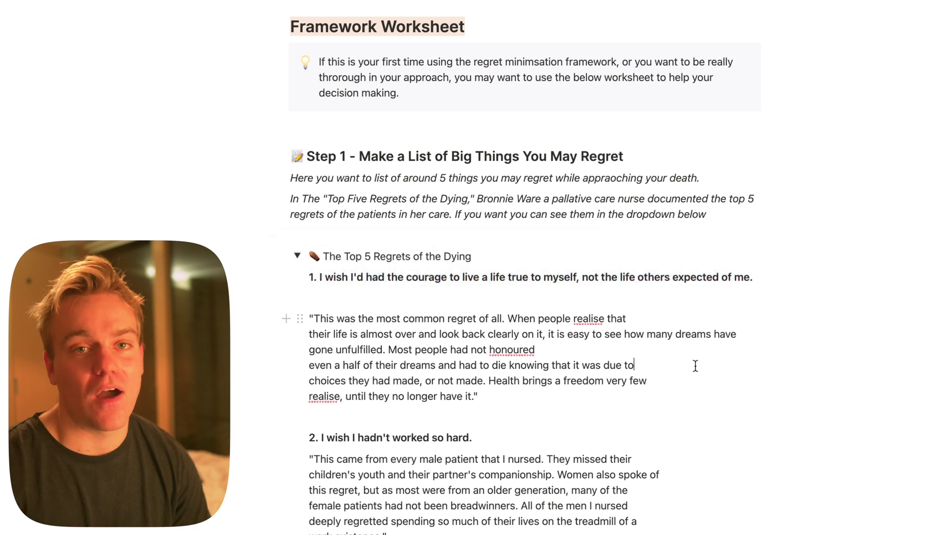
scroll(695, 366, down, 5)
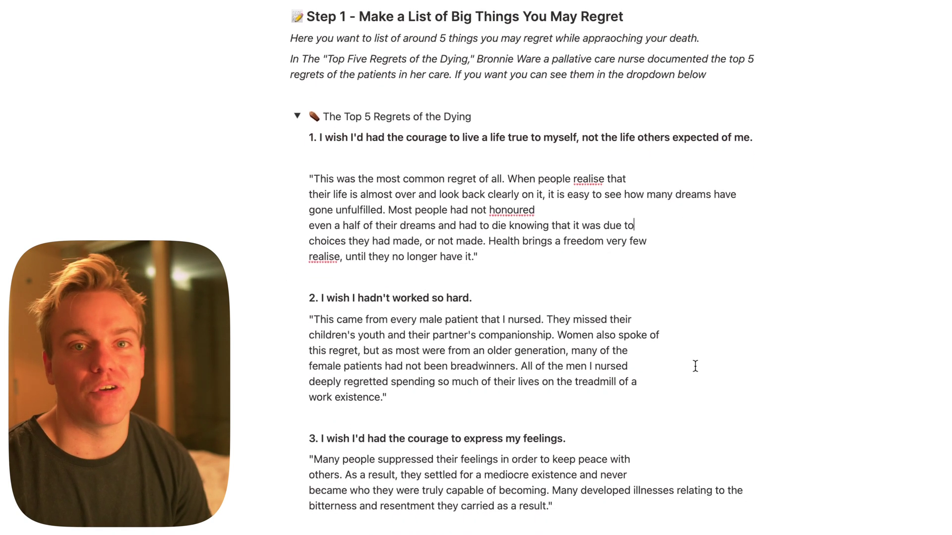
scroll(694, 366, down, 2)
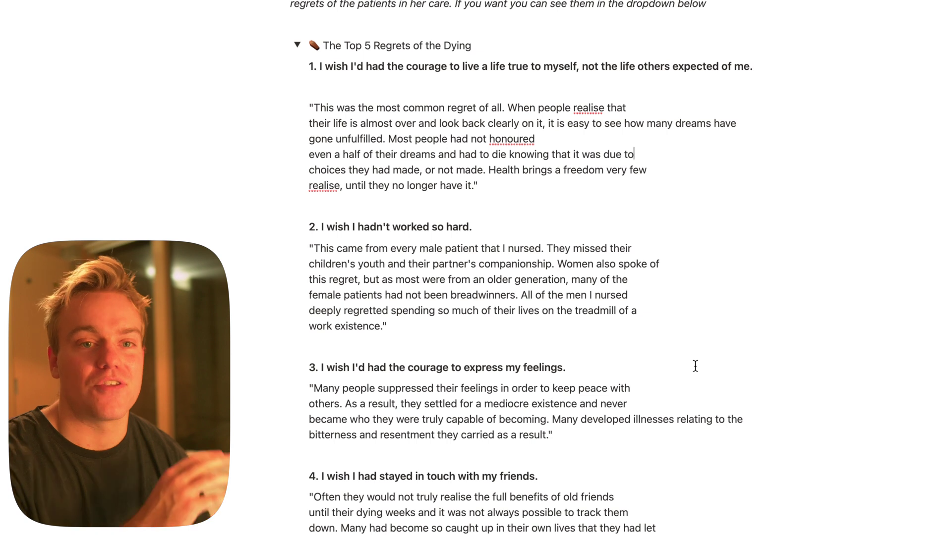
scroll(695, 365, down, 4)
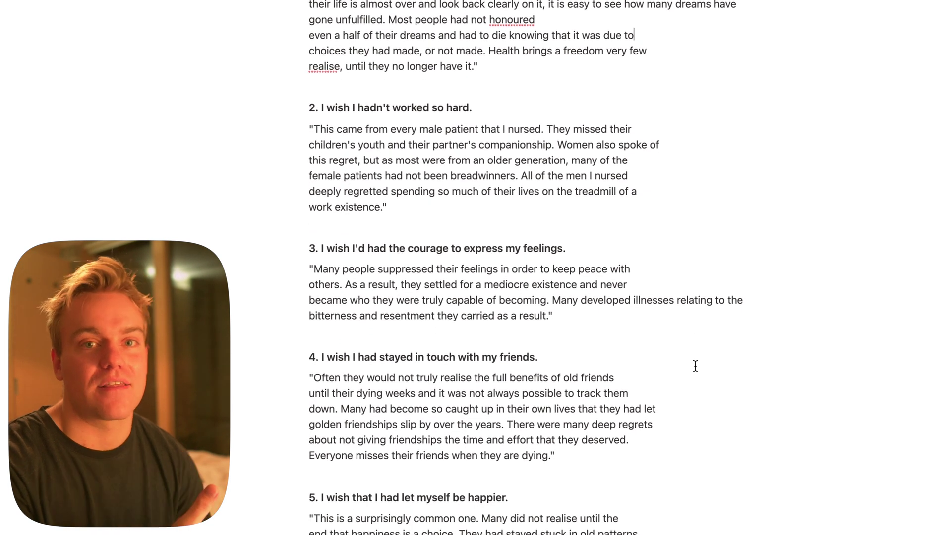
scroll(694, 366, down, 2)
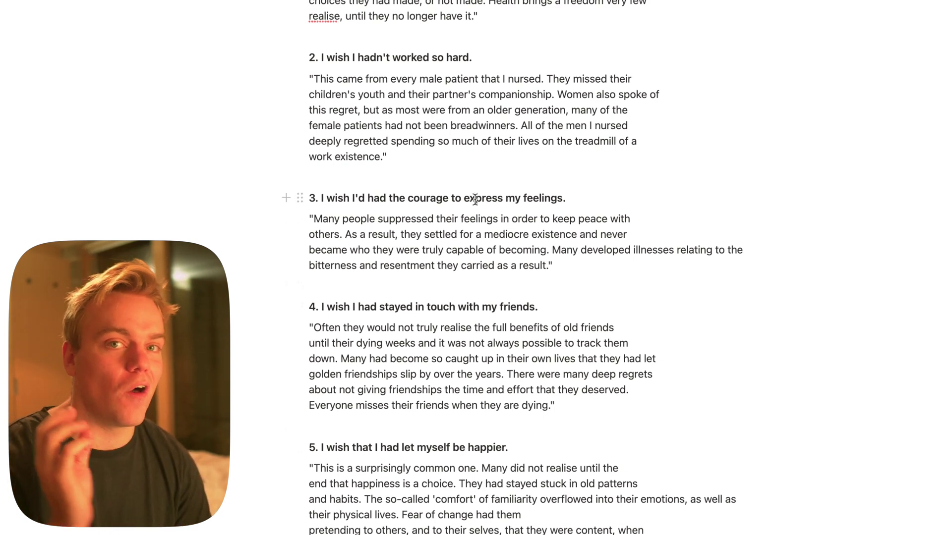
scroll(475, 200, up, 2)
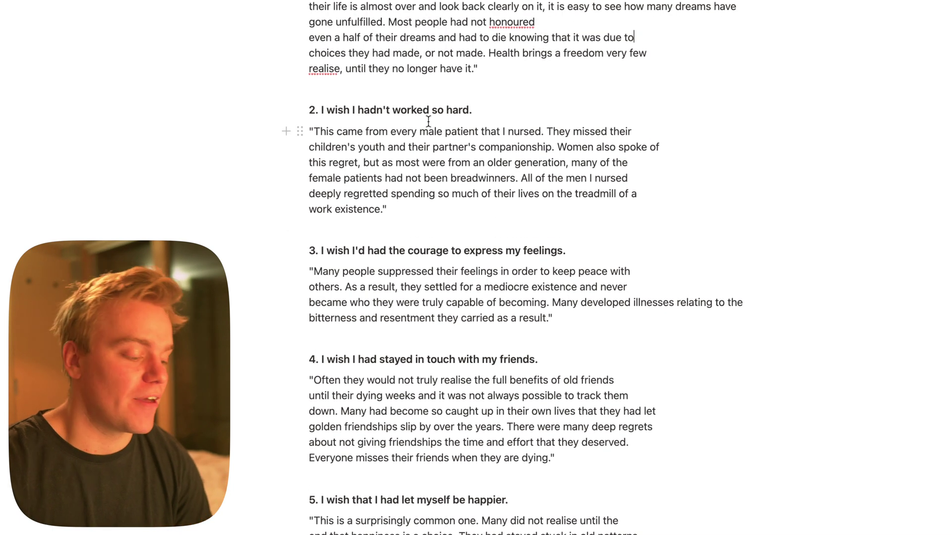
scroll(429, 119, up, 2)
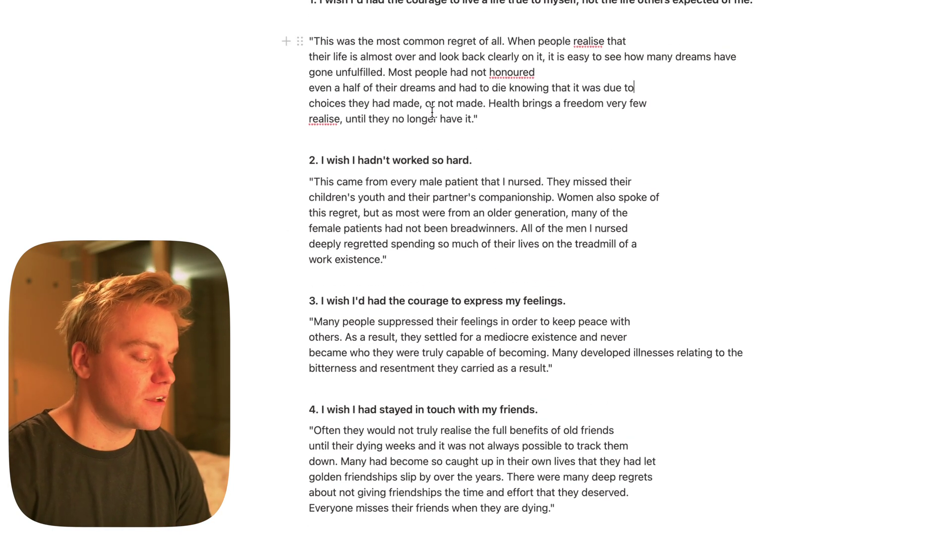
triple_click(422, 157)
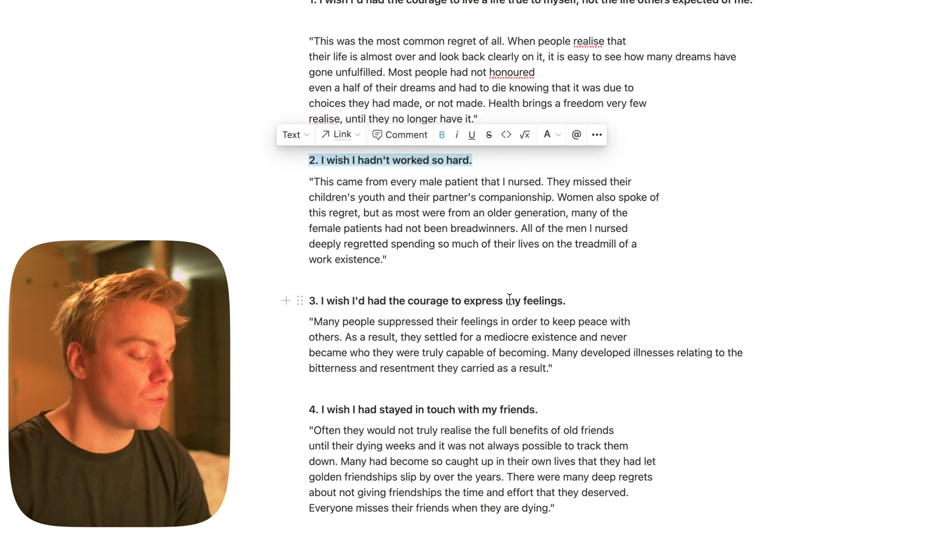
triple_click(477, 408)
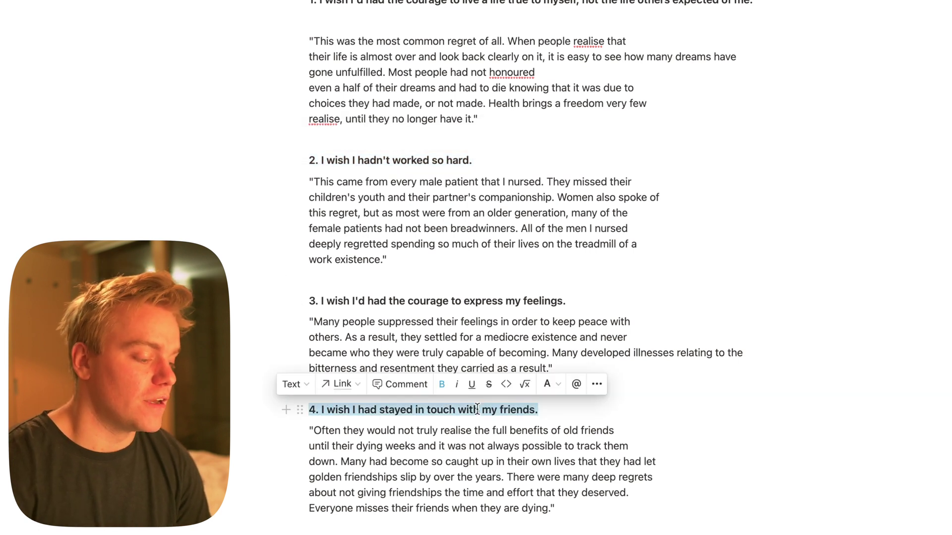
double_click(496, 301)
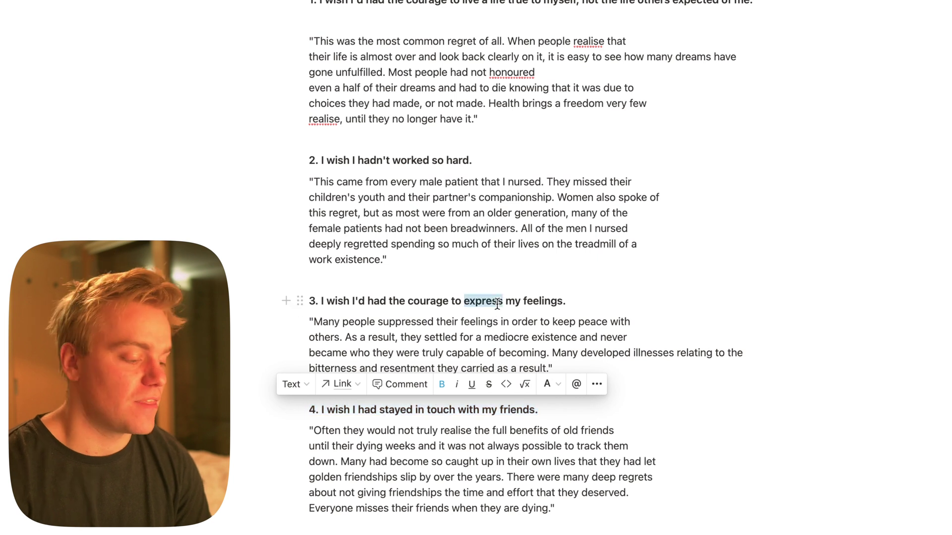
triple_click(496, 301)
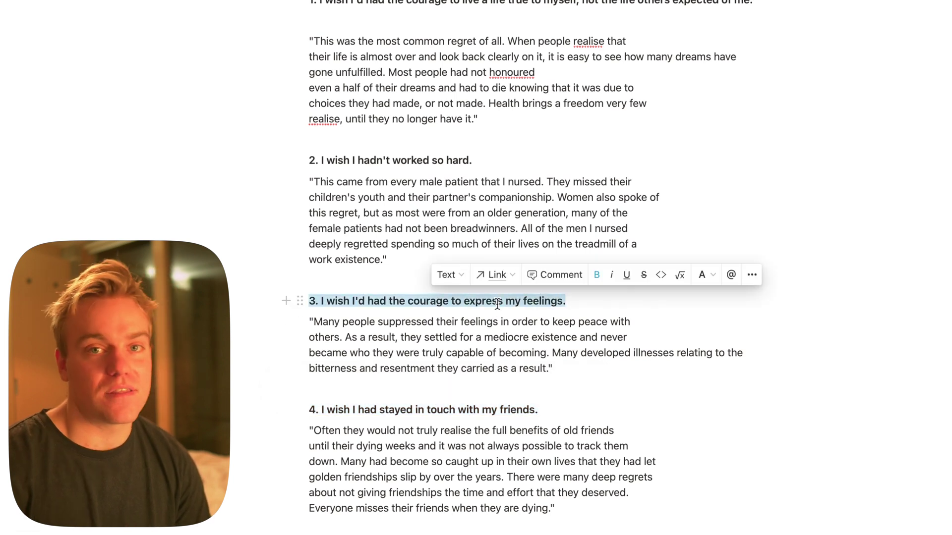
click(652, 300)
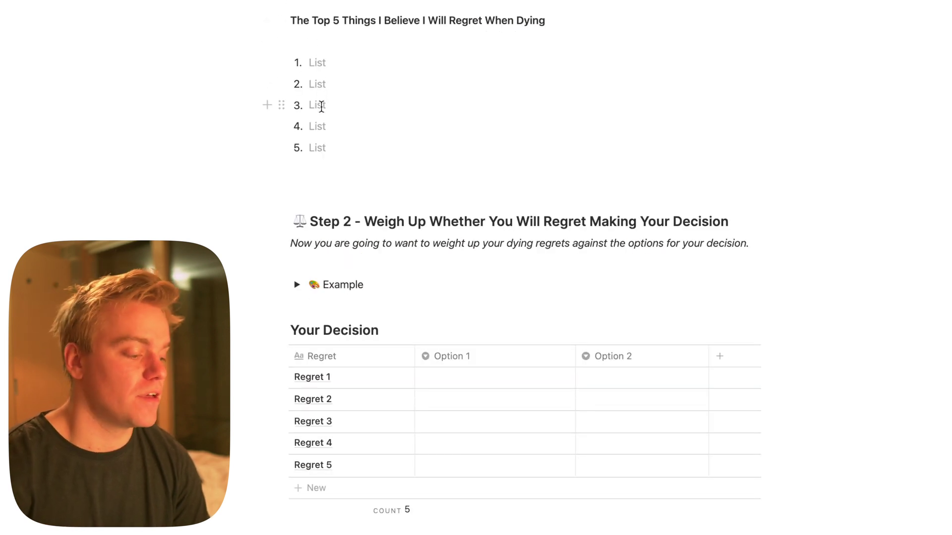
- Enter 'I regret not using my potential' as list item 1 of the personal regrets
click(328, 63)
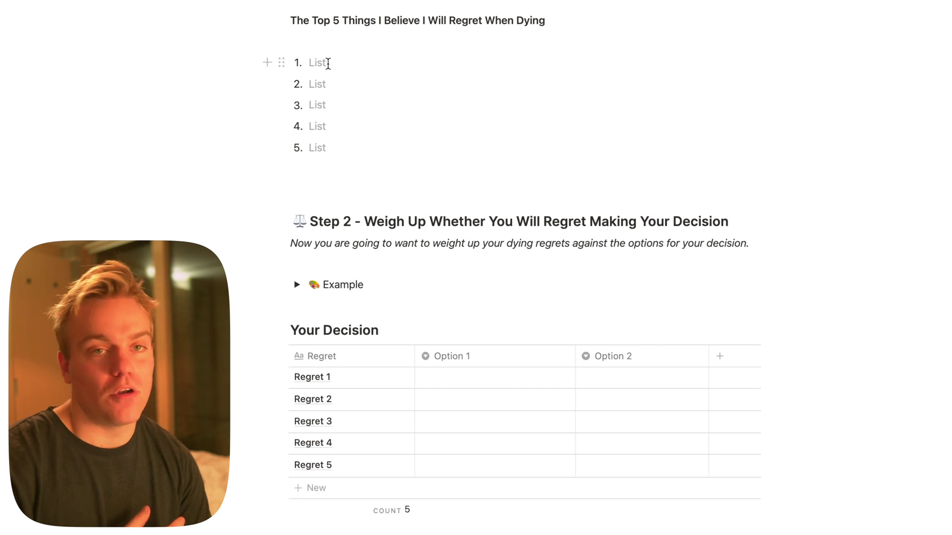
text(I regret not )
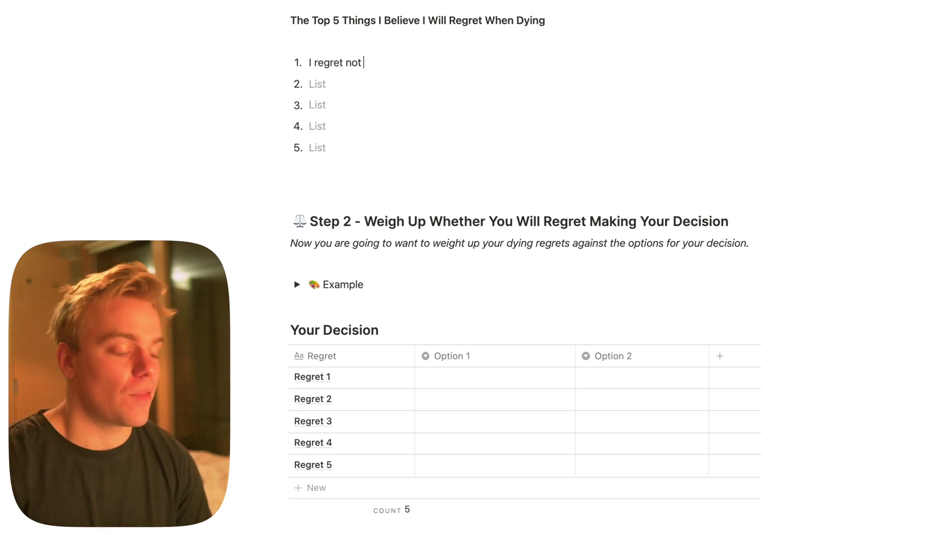
text(using my potential)
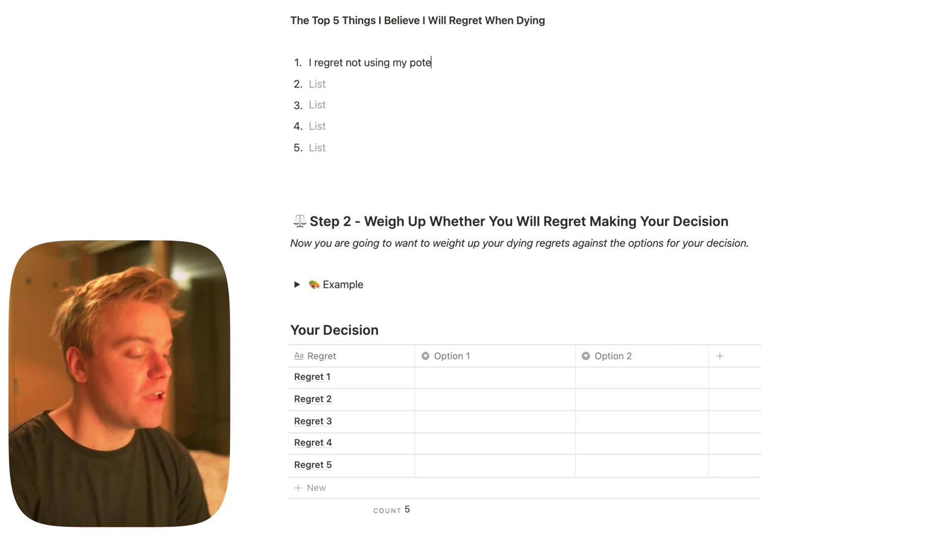
click(341, 85)
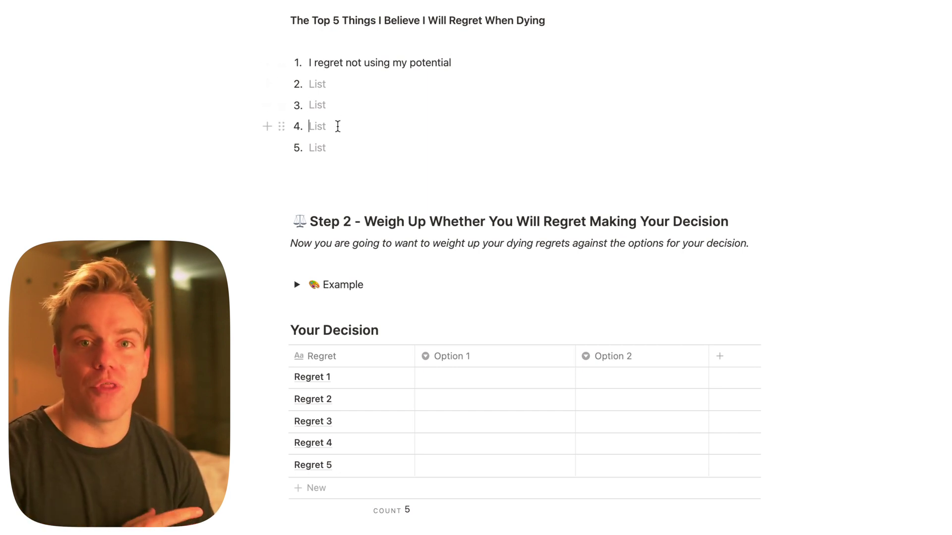
click(352, 167)
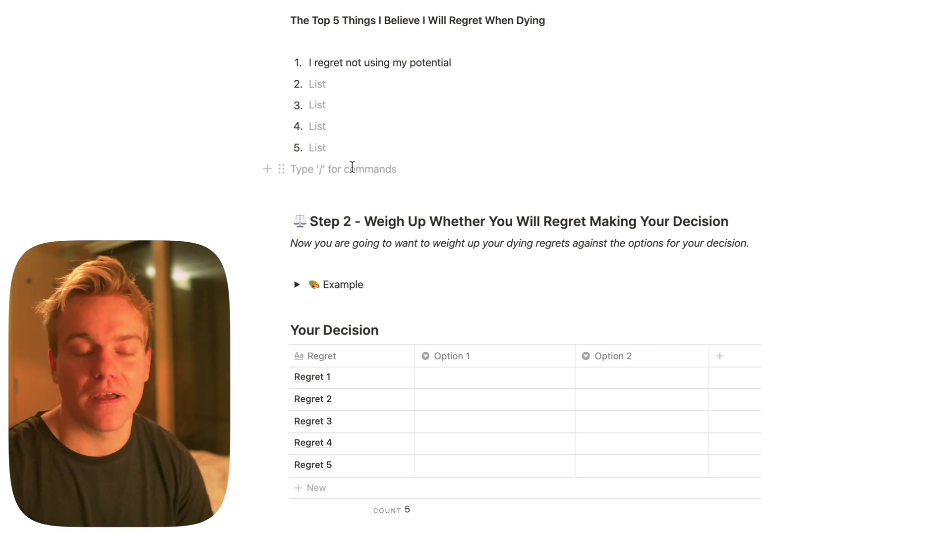
- Highlight the Step 2 heading and expand its Example to show the art-business decision table
scroll(336, 128, down, 3)
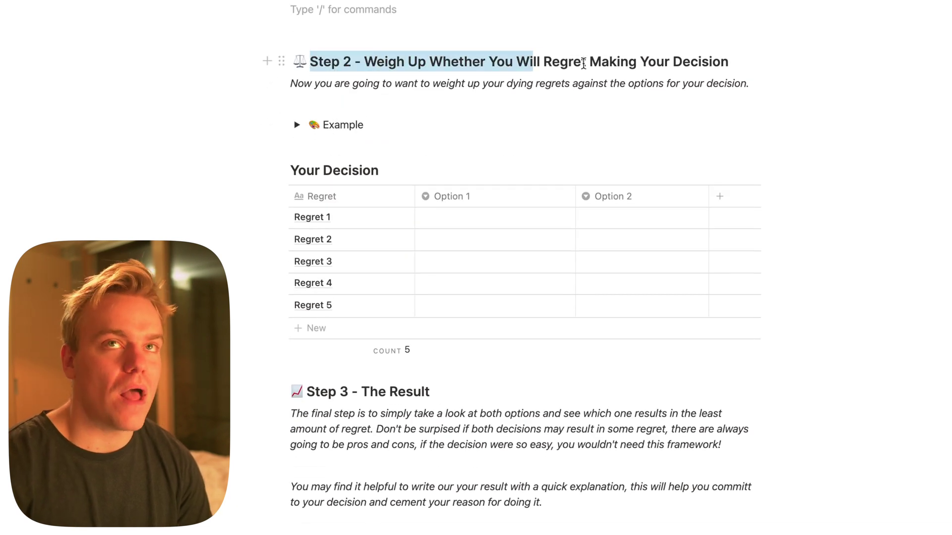
drag(584, 63, 731, 63)
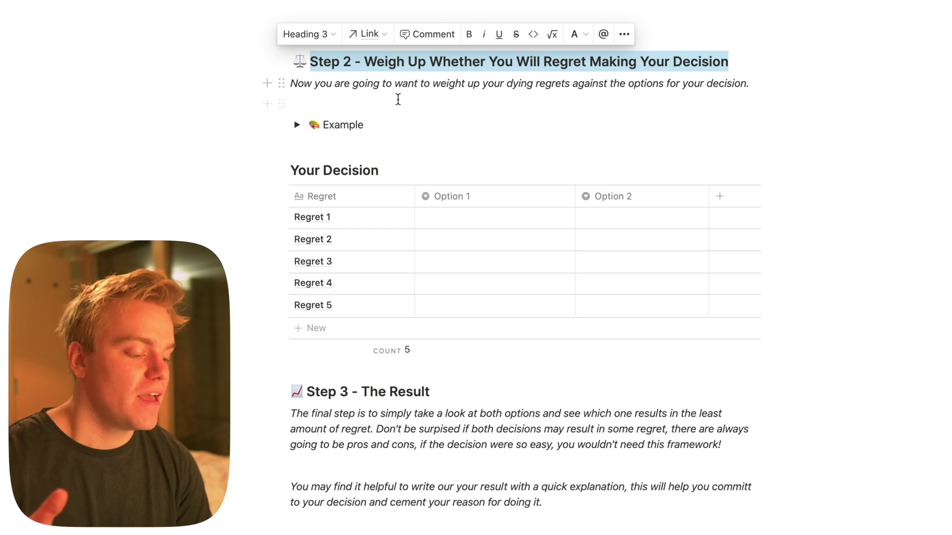
click(296, 125)
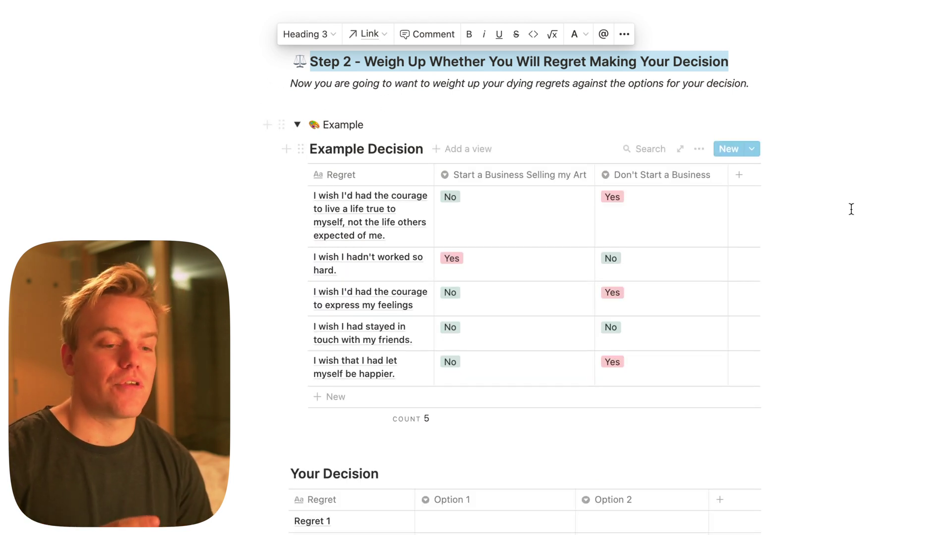
click(866, 215)
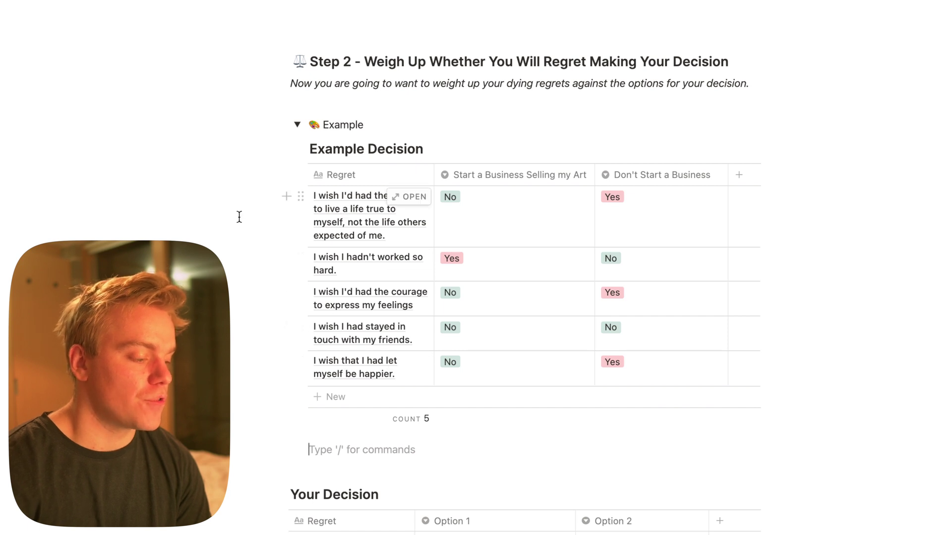
scroll(238, 214, up, 8)
click(297, 237)
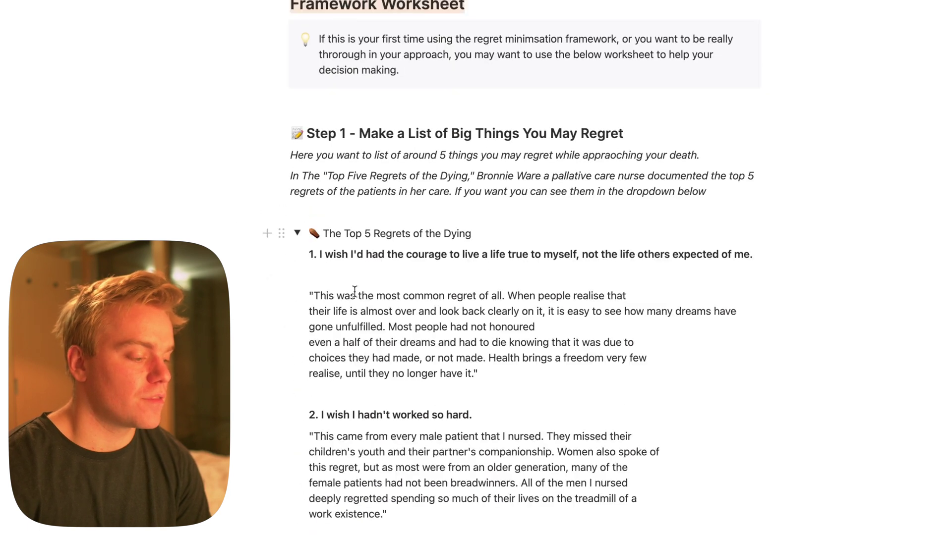
click(297, 233)
scroll(295, 372, down, 7)
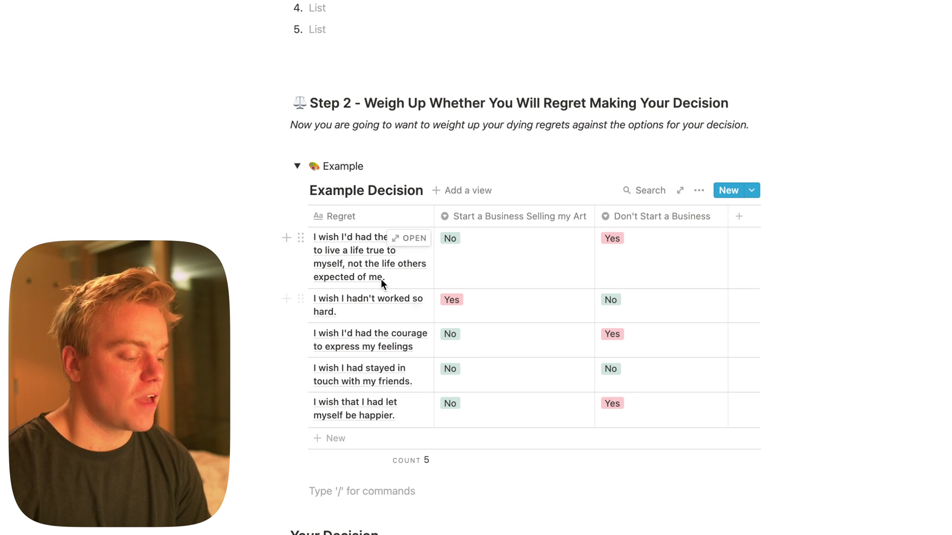
- In the first example row, set Start a Business to No and Don't Start a Business to Yes
click(397, 281)
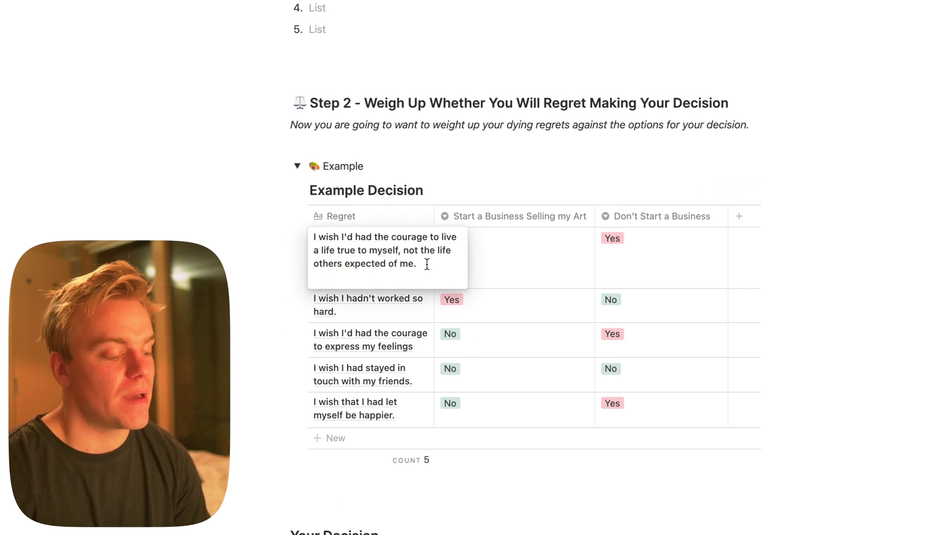
key(Escape)
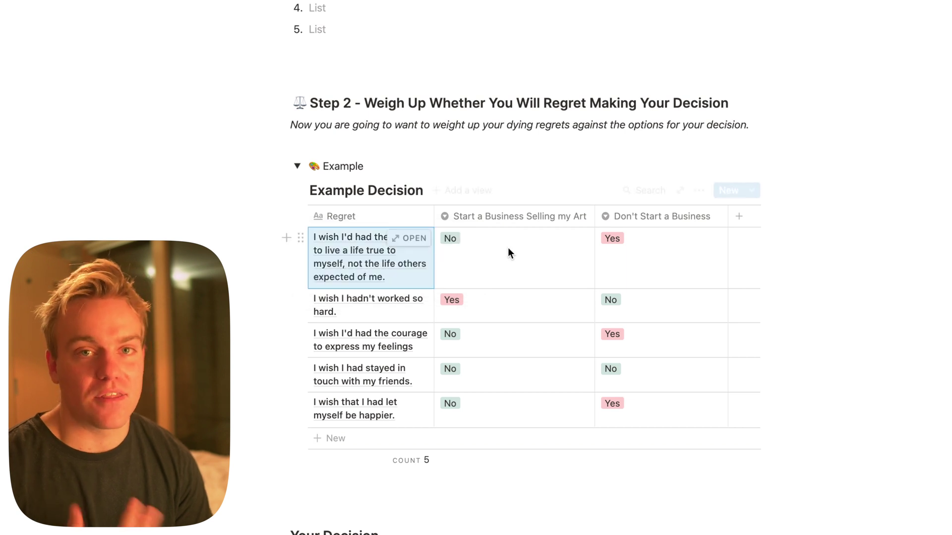
click(508, 246)
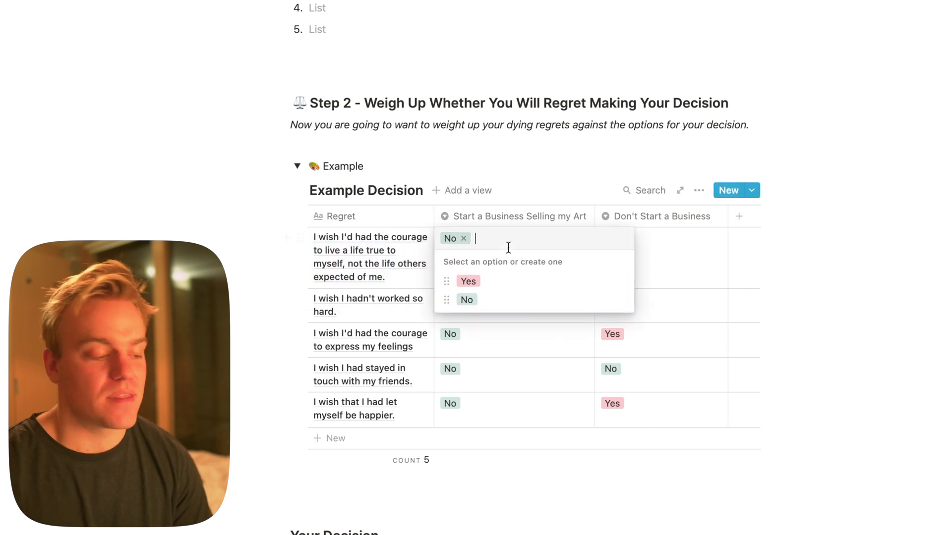
click(470, 299)
click(670, 253)
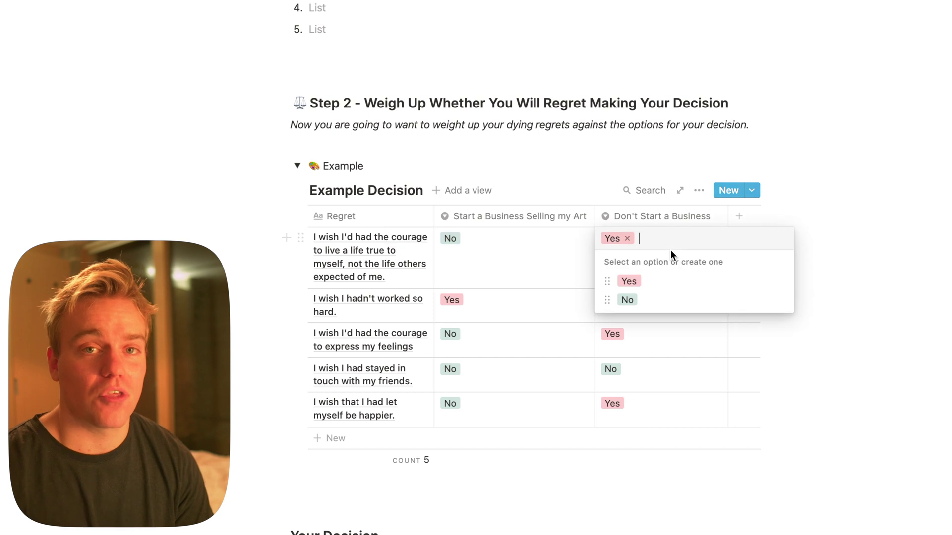
click(639, 284)
click(798, 264)
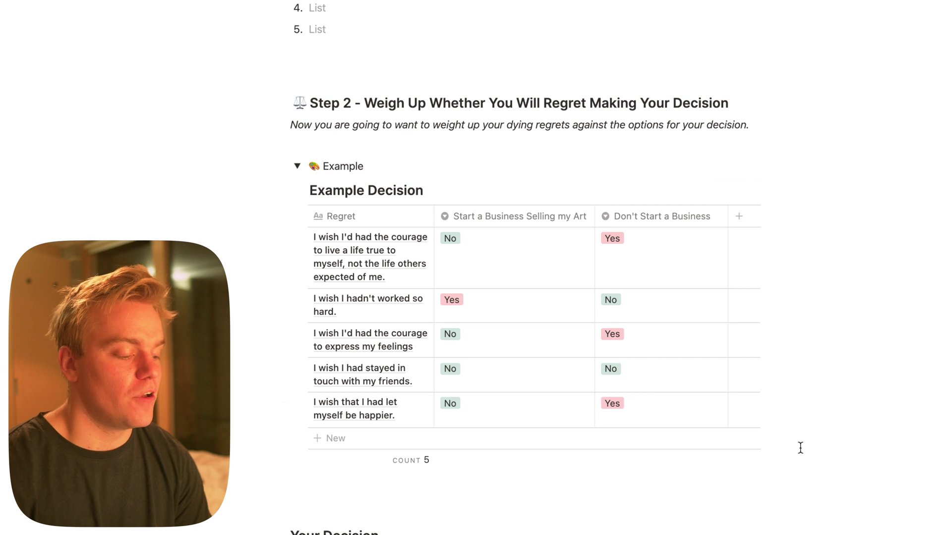
- Scroll to Step 3 - The Result, highlight its heading and paragraph, and check spelling of 'committ'
scroll(800, 448, down, 1)
scroll(800, 448, down, 4)
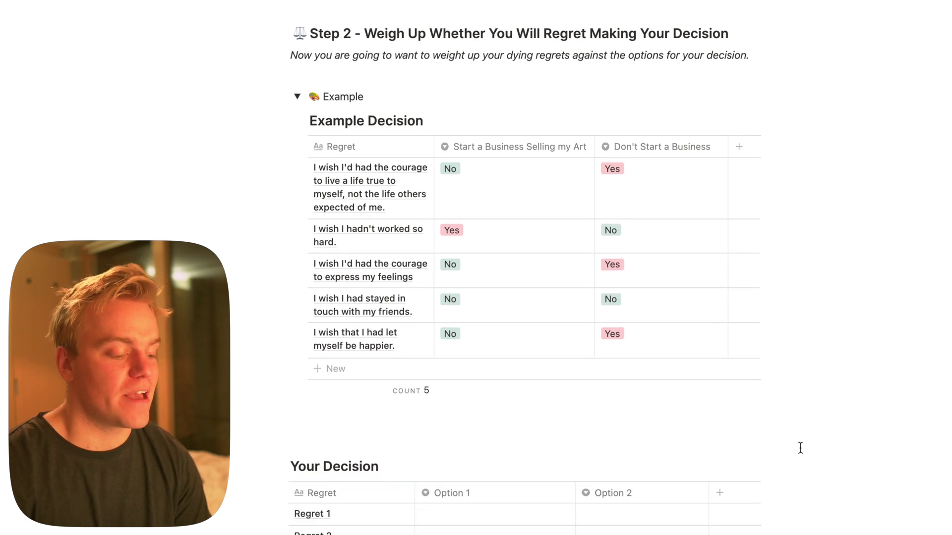
scroll(800, 448, down, 2)
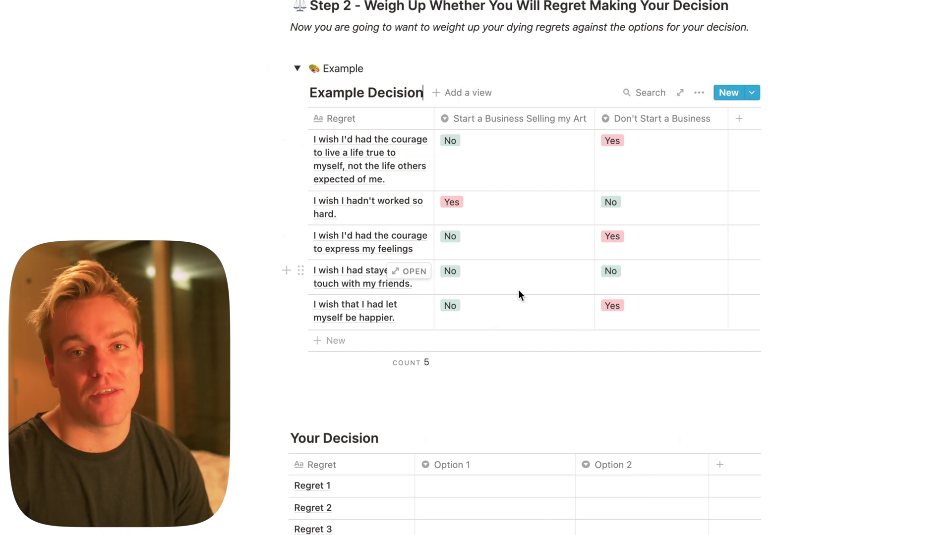
scroll(537, 257, down, 2)
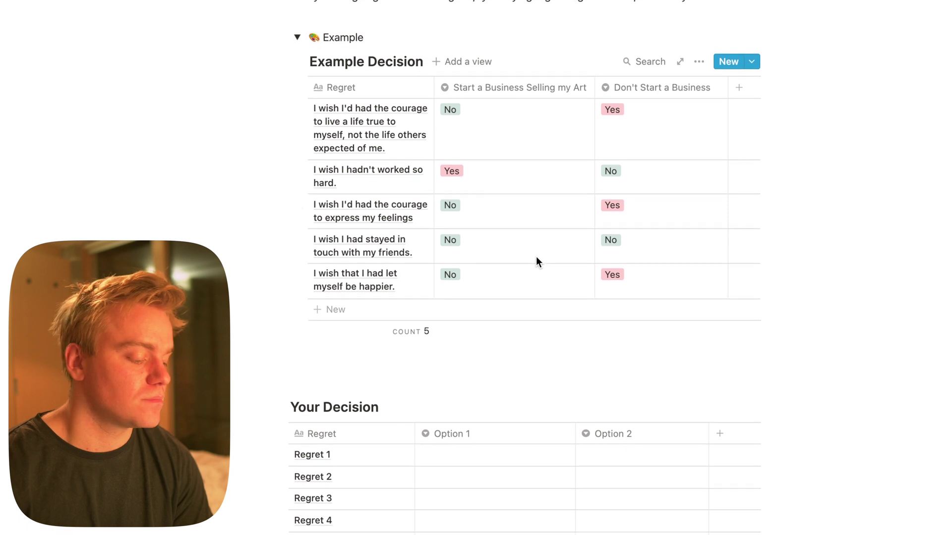
scroll(537, 258, down, 10)
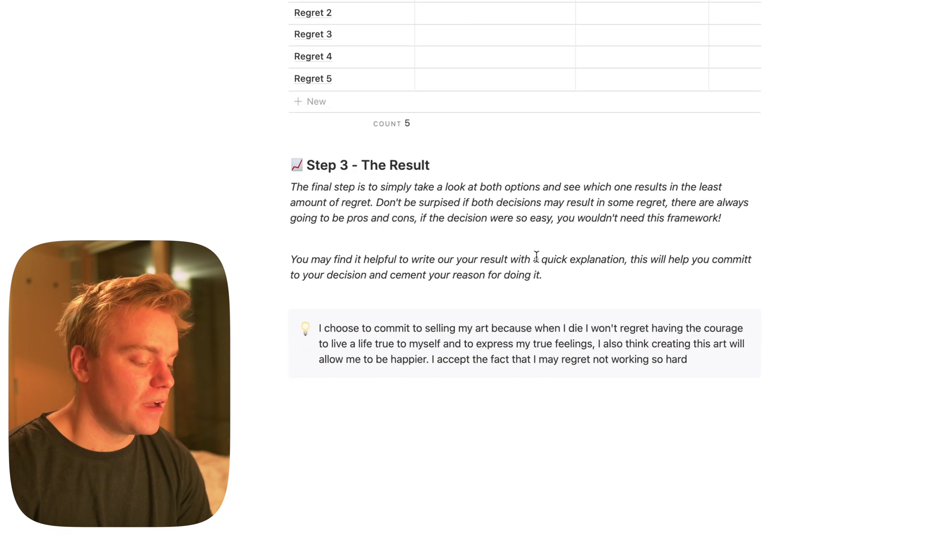
triple_click(440, 164)
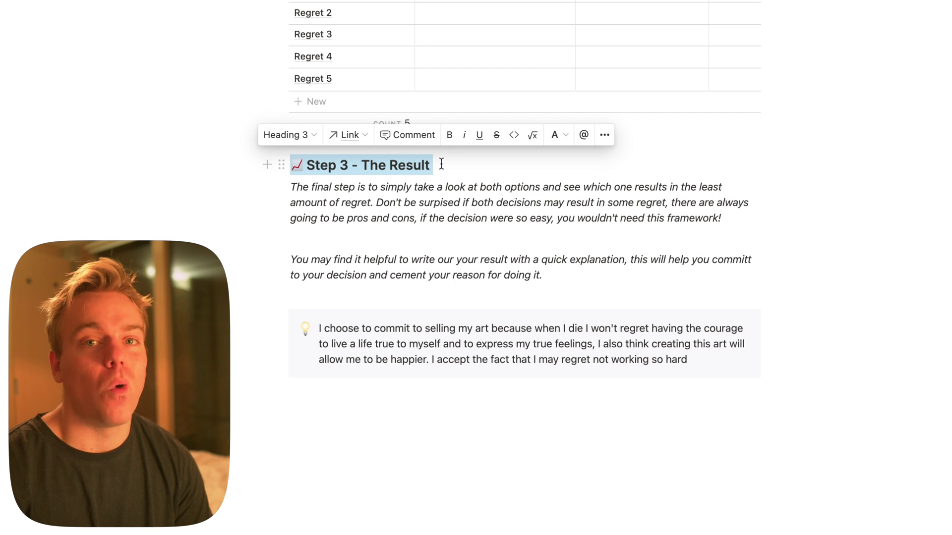
triple_click(467, 265)
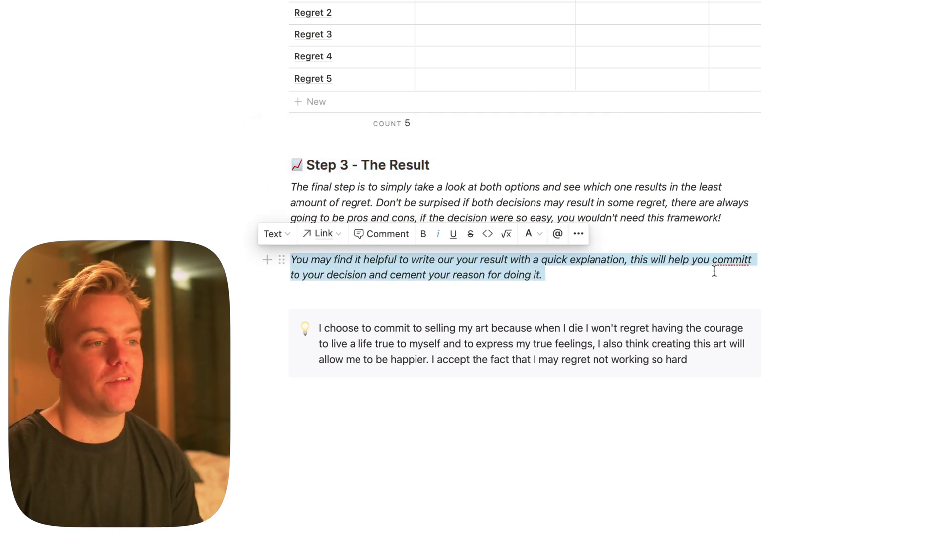
click(706, 285)
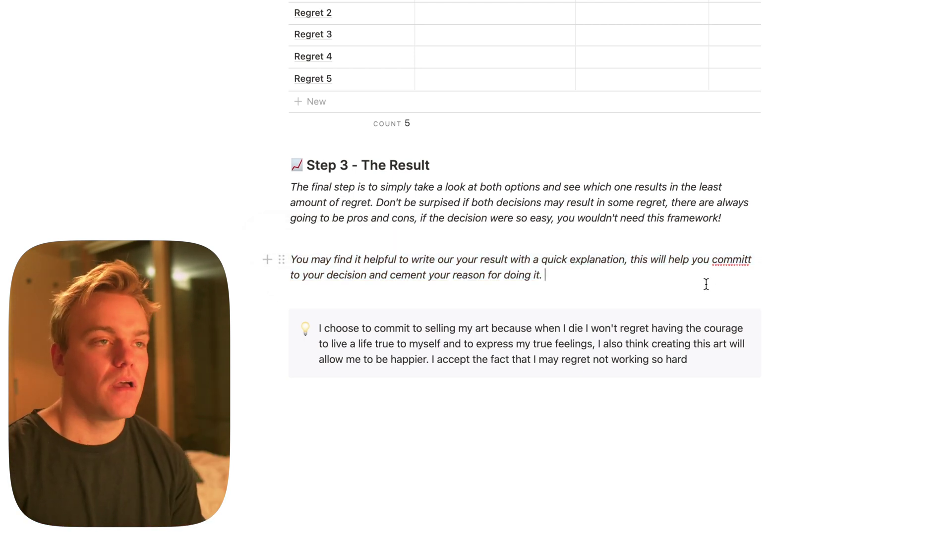
right_click(733, 261)
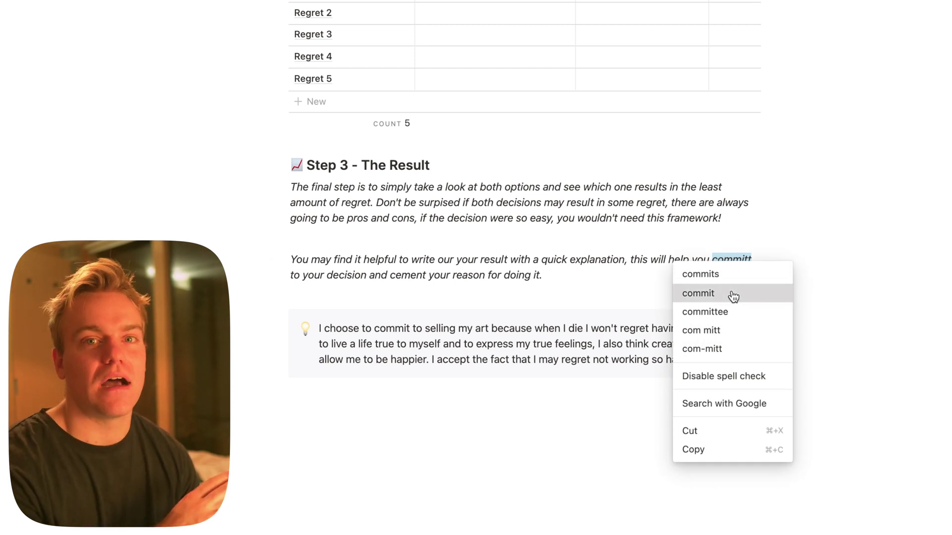
- Replace the misspelled 'committ' with the suggestion 'commit'
click(731, 294)
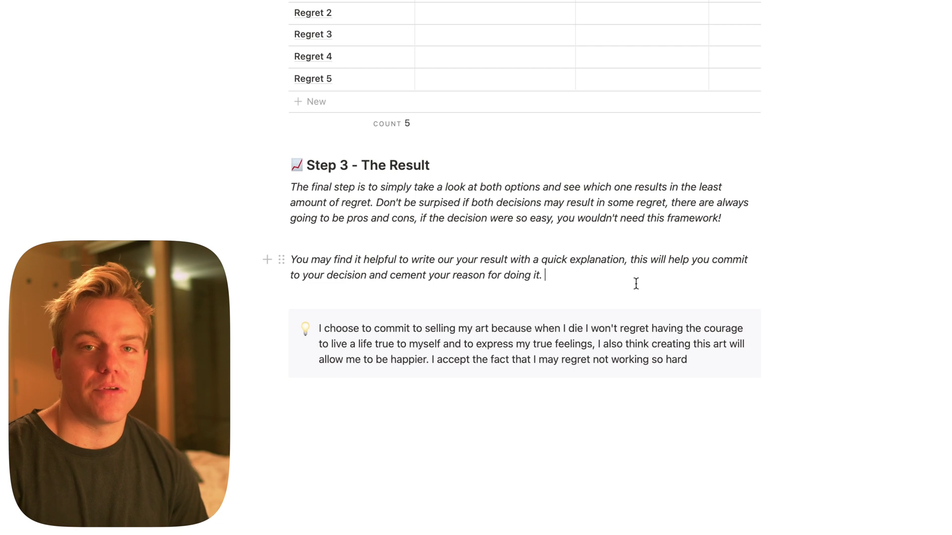
- Select the callout sentence 'I accept the fact that I may regret not working so hard' and bold it
click(636, 283)
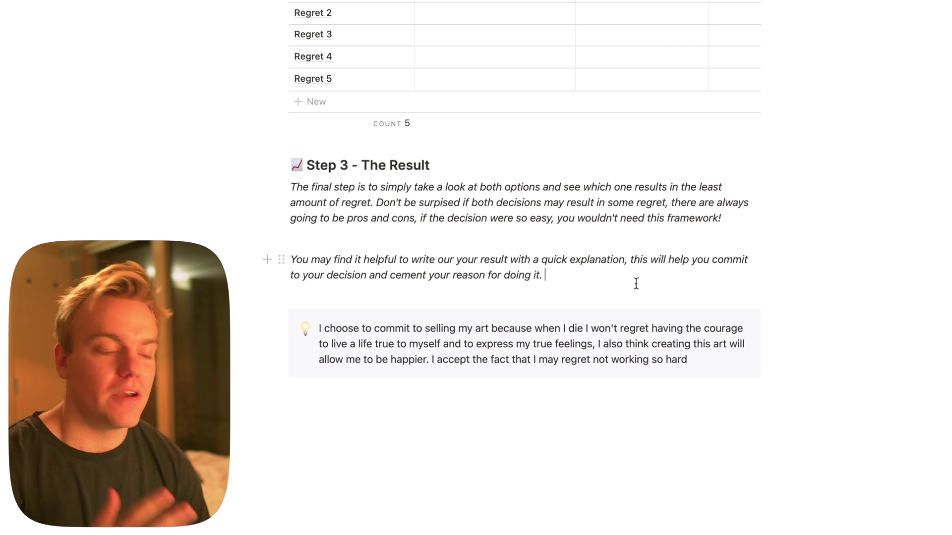
triple_click(589, 333)
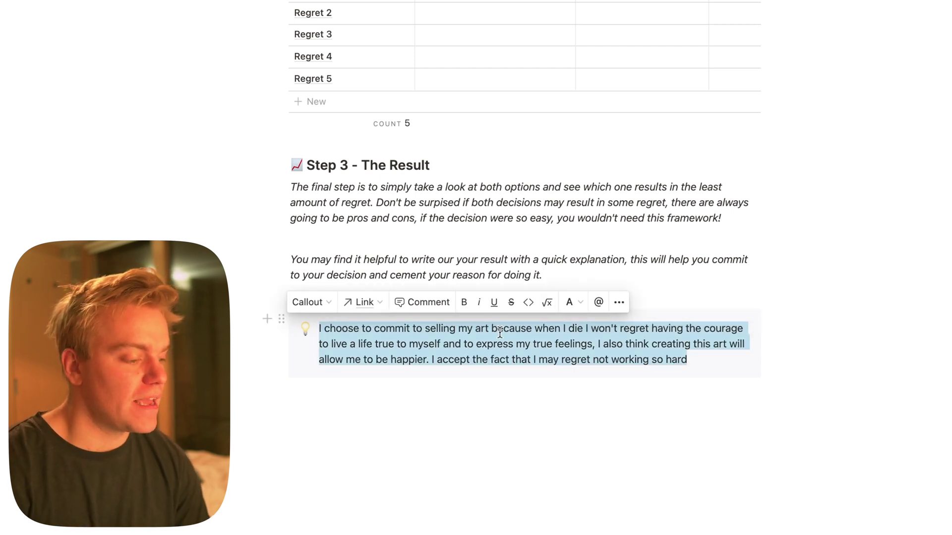
click(620, 345)
scroll(620, 345, up, 10)
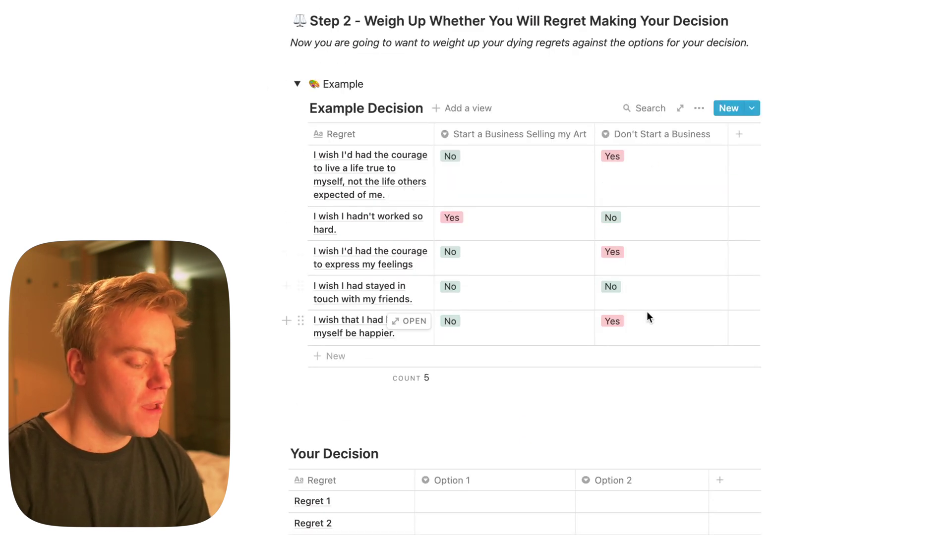
scroll(646, 312, down, 10)
double_click(496, 331)
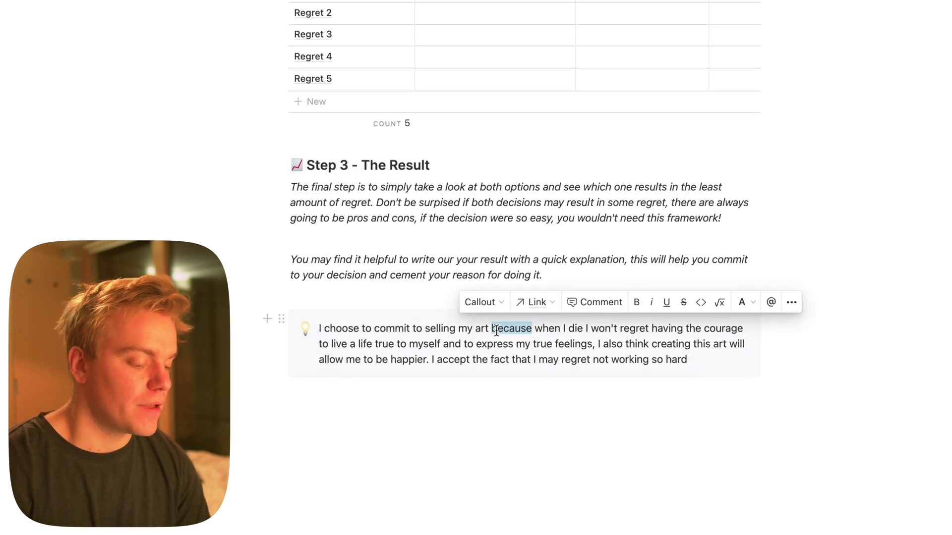
triple_click(496, 330)
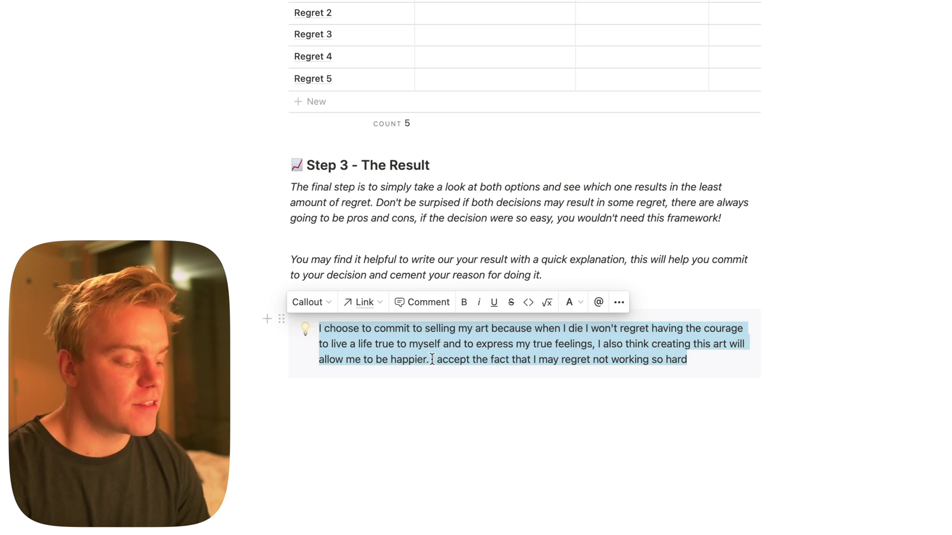
drag(432, 358, 690, 361)
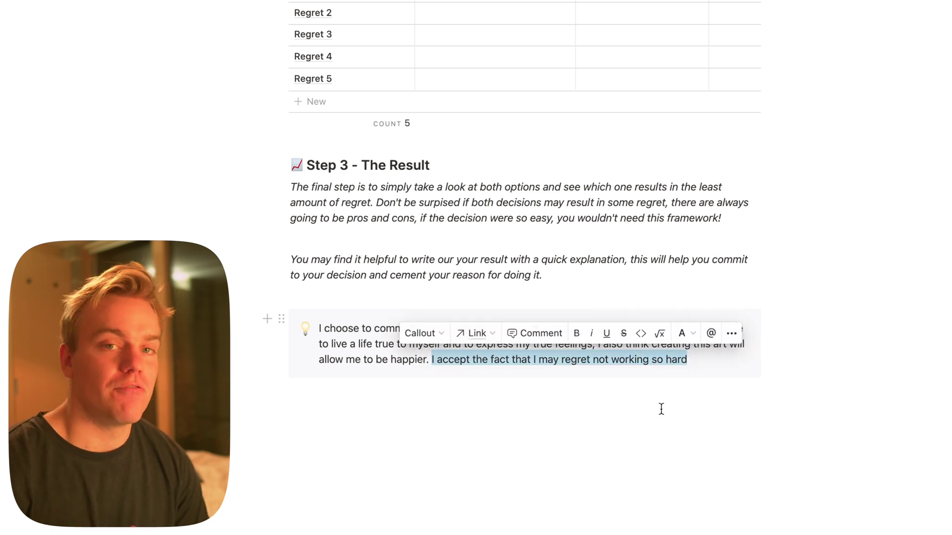
key(ctrl+b)
- Deselect the bolded sentence and put the caret on the empty line above the callout
click(789, 388)
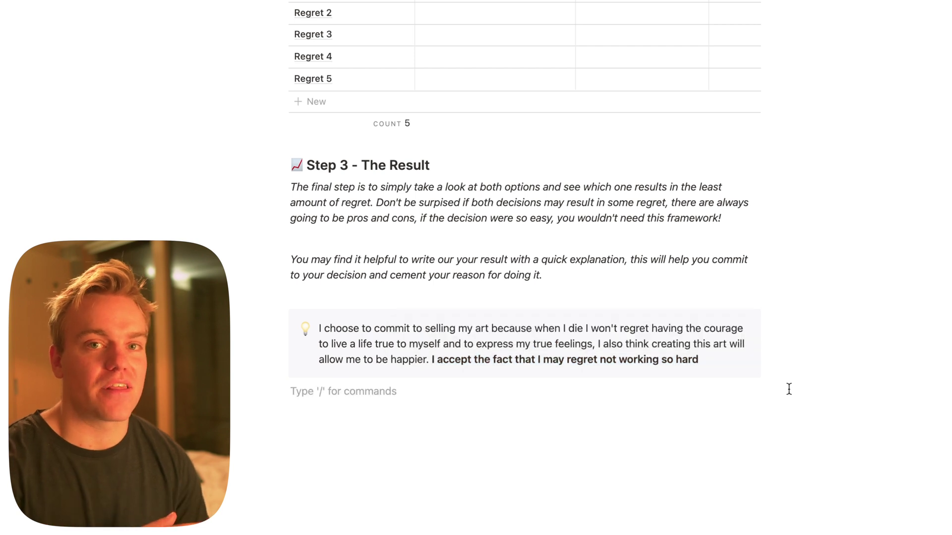
click(764, 289)
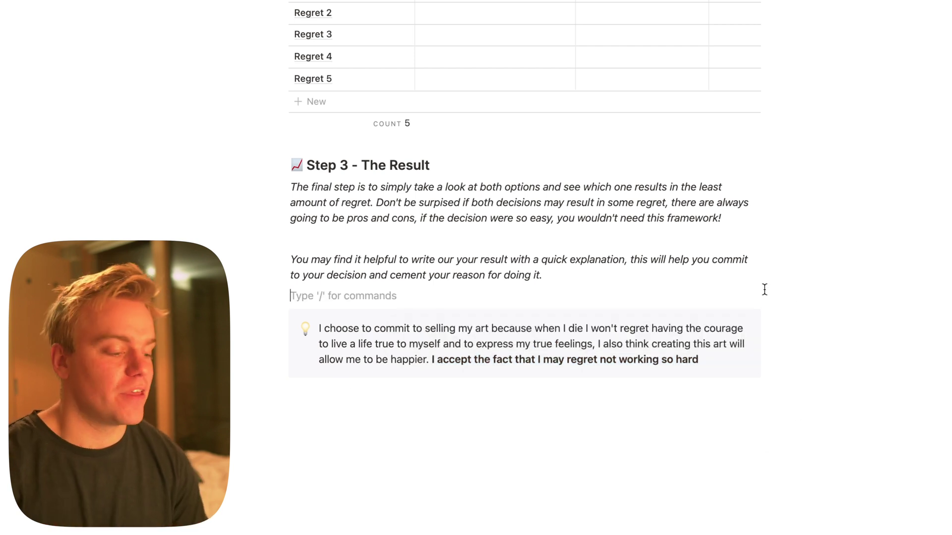